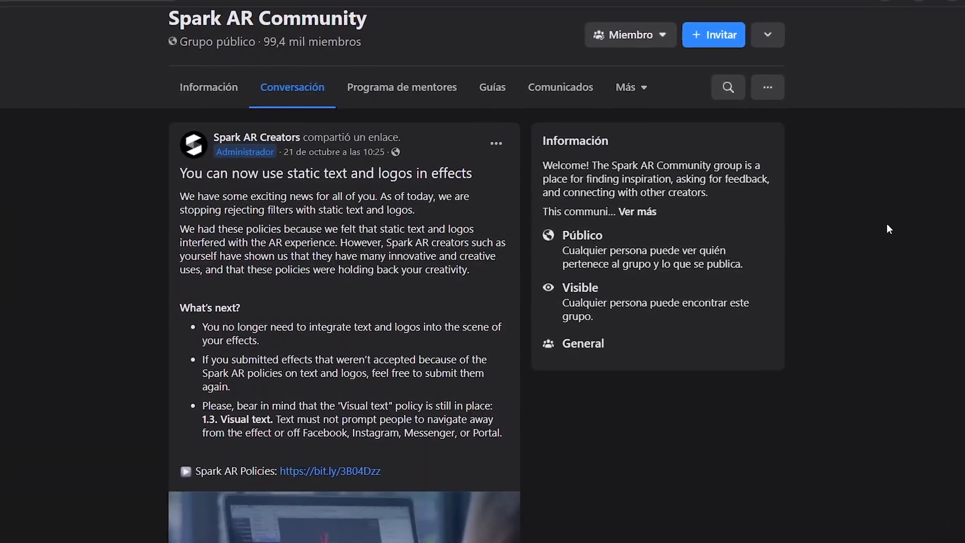
Read the Spark AR Community announcement about static text and logos and open its Spark AR Policies link.
{"action": "scroll", "coordinate": [893, 229], "scroll_direction": "up", "scroll_amount": 2}
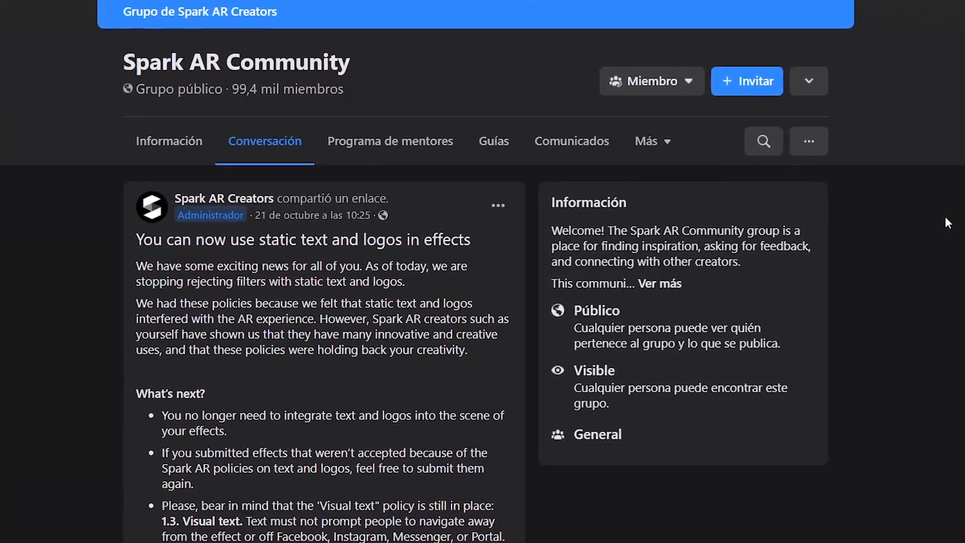
{"action": "scroll", "coordinate": [950, 217], "scroll_direction": "down", "scroll_amount": 1}
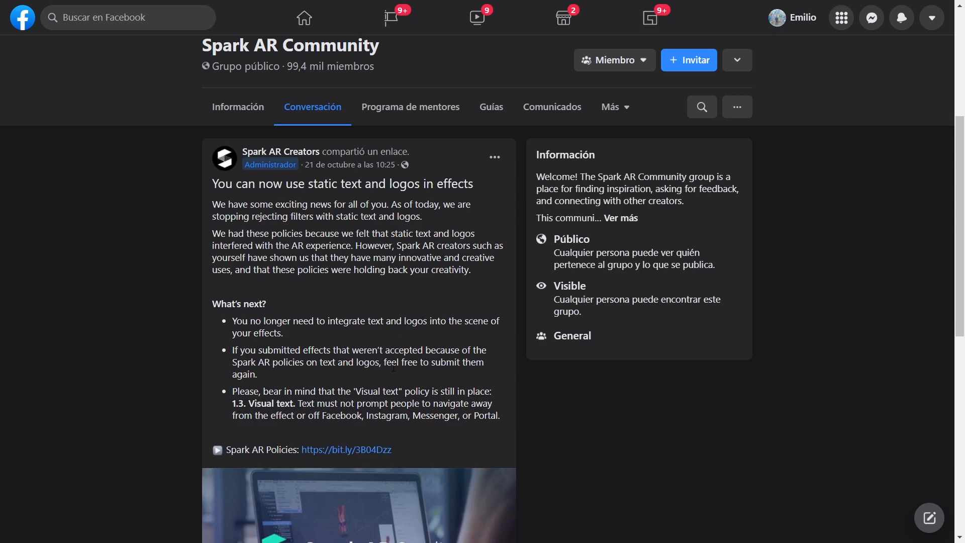
{"action": "left_click", "coordinate": [373, 450]}
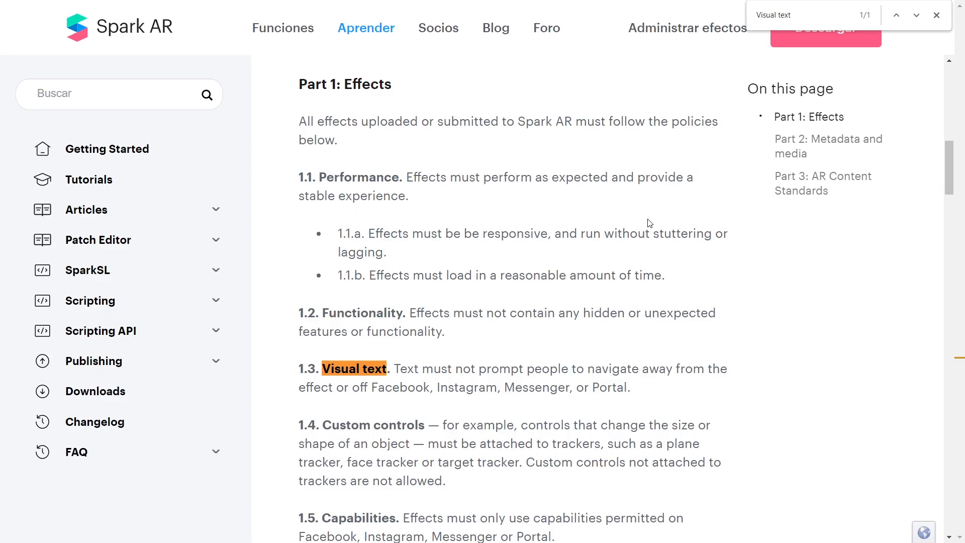
Examine policy 1.3 Visual text on the Spark AR Policies page, closing the page search and highlighting the rule's wording.
{"action": "scroll", "coordinate": [648, 223], "scroll_direction": "up", "scroll_amount": 5}
{"action": "scroll", "coordinate": [646, 224], "scroll_direction": "down", "scroll_amount": 4}
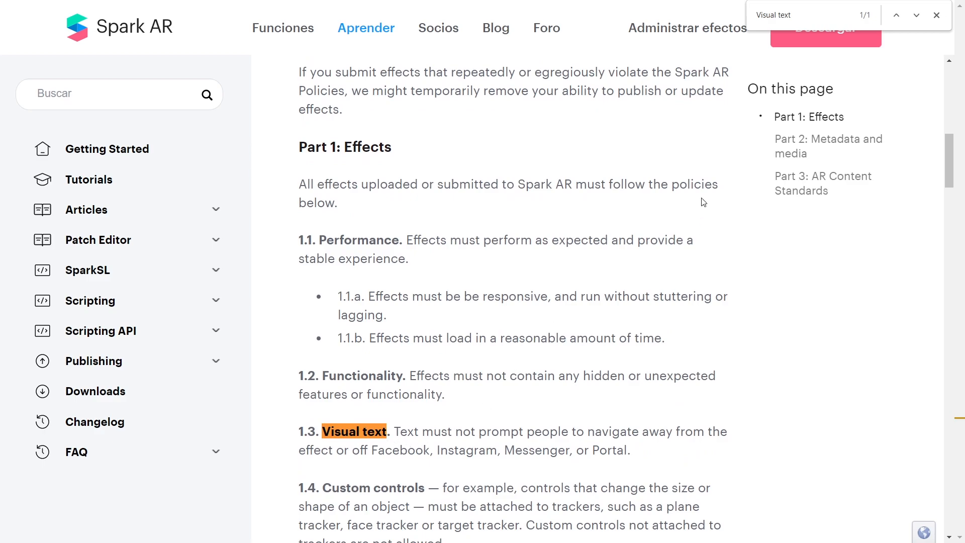
{"action": "left_click", "coordinate": [937, 15]}
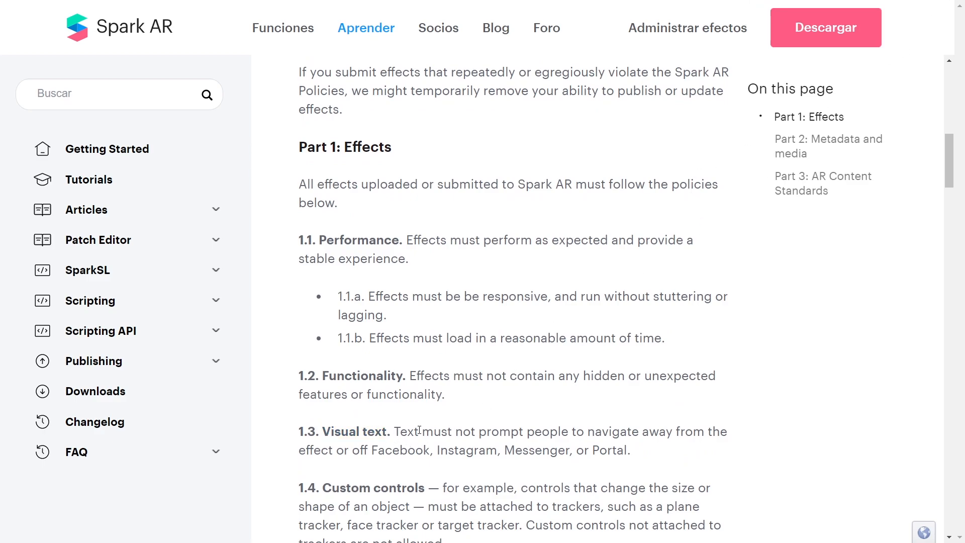
{"action": "left_click_drag", "start_coordinate": [425, 432], "coordinate": [674, 446]}
{"action": "left_click", "coordinate": [679, 451]}
{"action": "scroll", "coordinate": [547, 218], "scroll_direction": "down", "scroll_amount": 1}
{"action": "scroll", "coordinate": [547, 218], "scroll_direction": "up", "scroll_amount": 1}
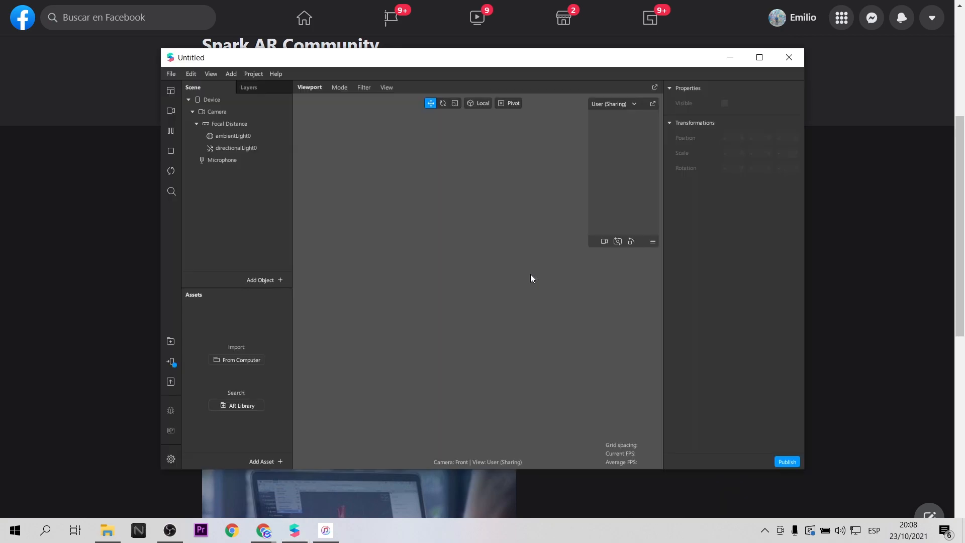
Maximize the untitled Spark AR Studio project and check the Experiences enabled in its project properties.
{"action": "left_click", "coordinate": [760, 54]}
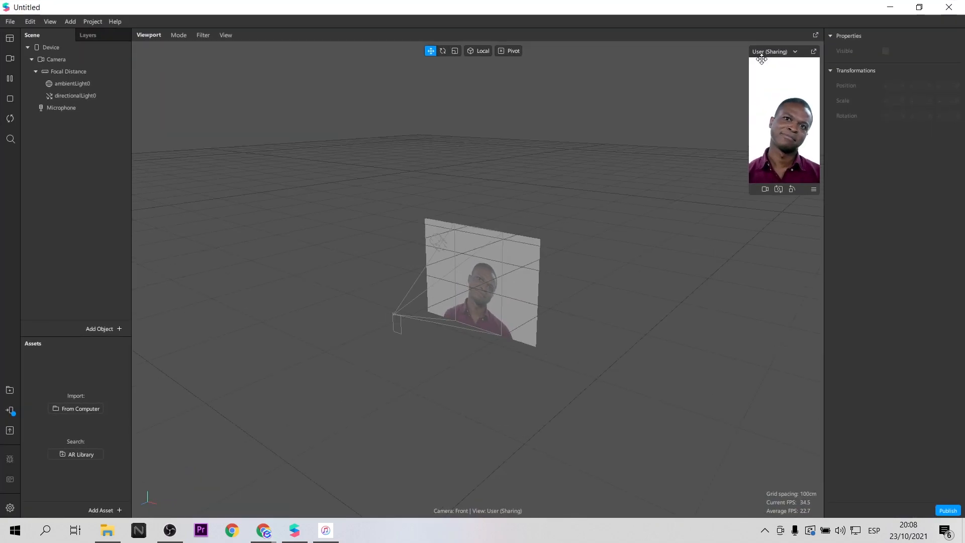
{"action": "left_click", "coordinate": [10, 508]}
{"action": "left_click", "coordinate": [61, 500]}
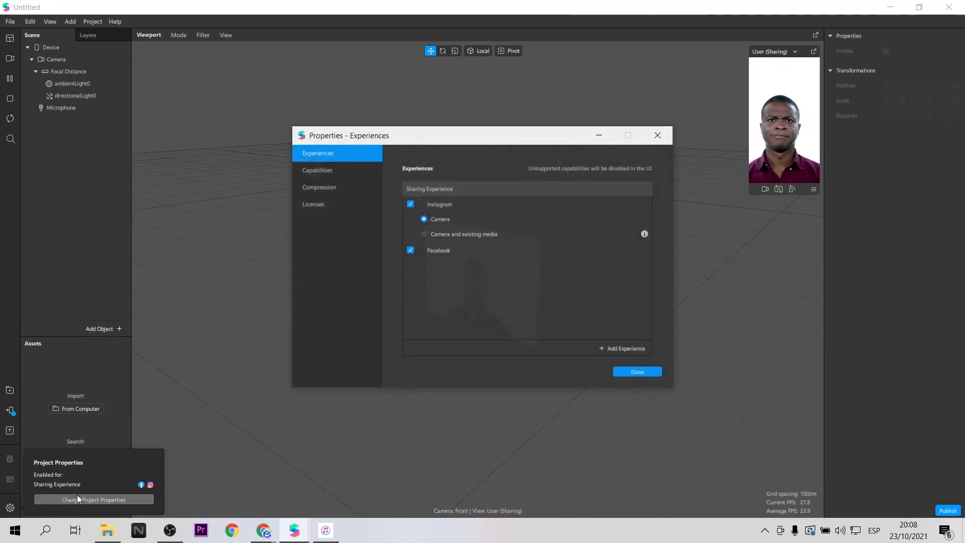
{"action": "left_click", "coordinate": [649, 137]}
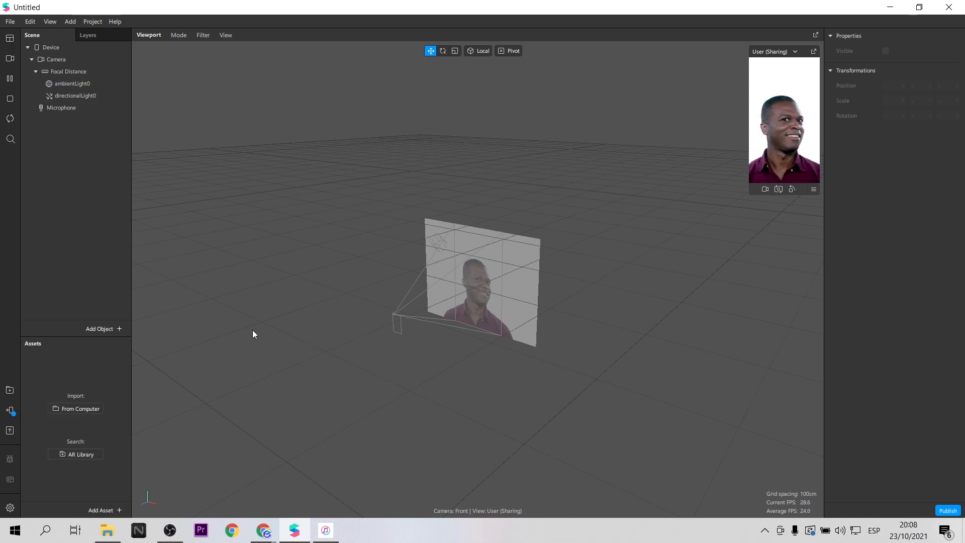
Add a Canvas object to the scene.
{"action": "left_click", "coordinate": [110, 330]}
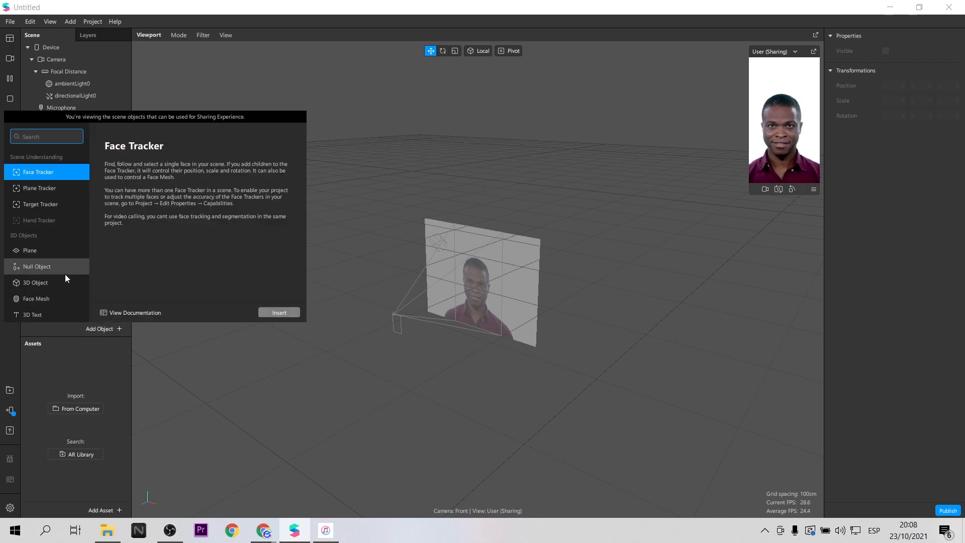
{"action": "scroll", "coordinate": [65, 273], "scroll_direction": "down", "scroll_amount": 3}
{"action": "left_click", "coordinate": [38, 290]}
{"action": "left_click", "coordinate": [271, 312]}
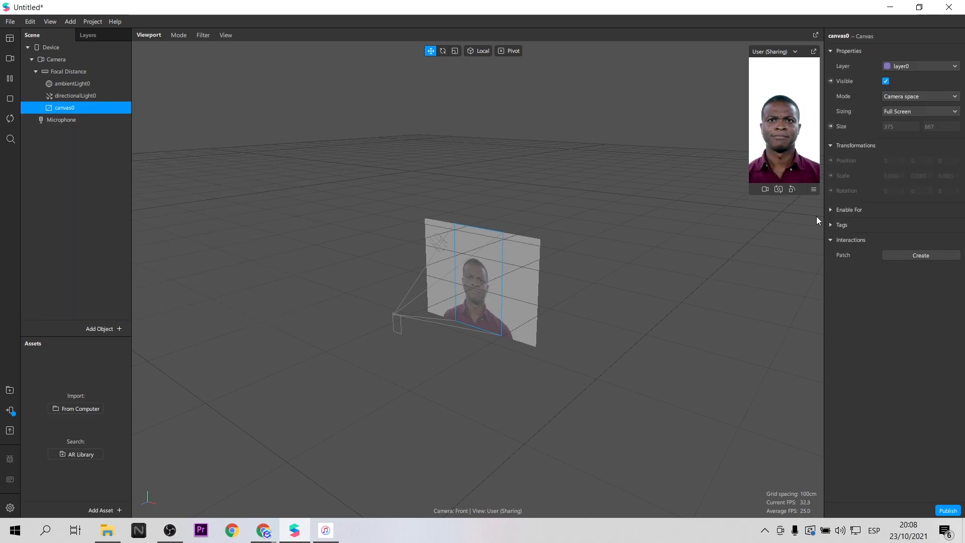
Add two 2D Text objects inside the canvas.
{"action": "right_click", "coordinate": [79, 111]}
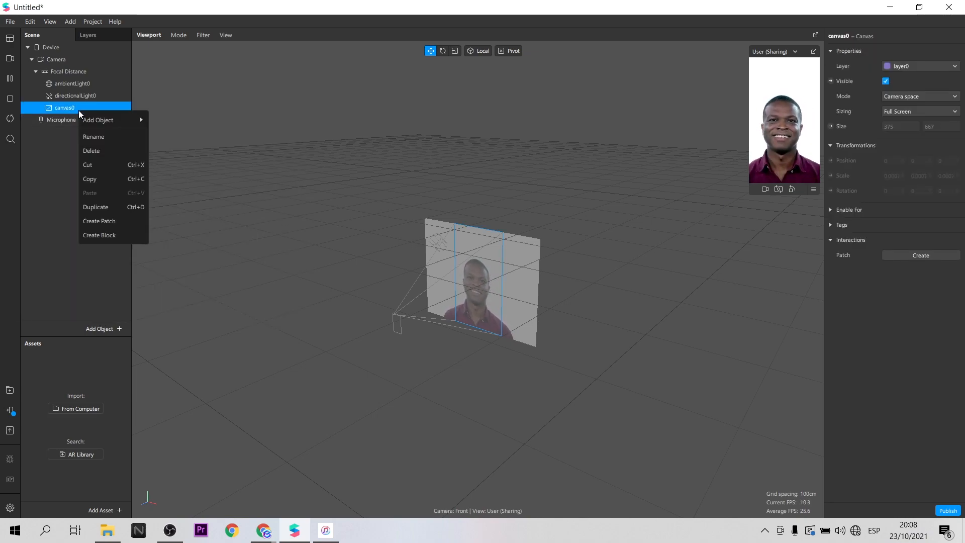
{"action": "mouse_move", "coordinate": [92, 121]}
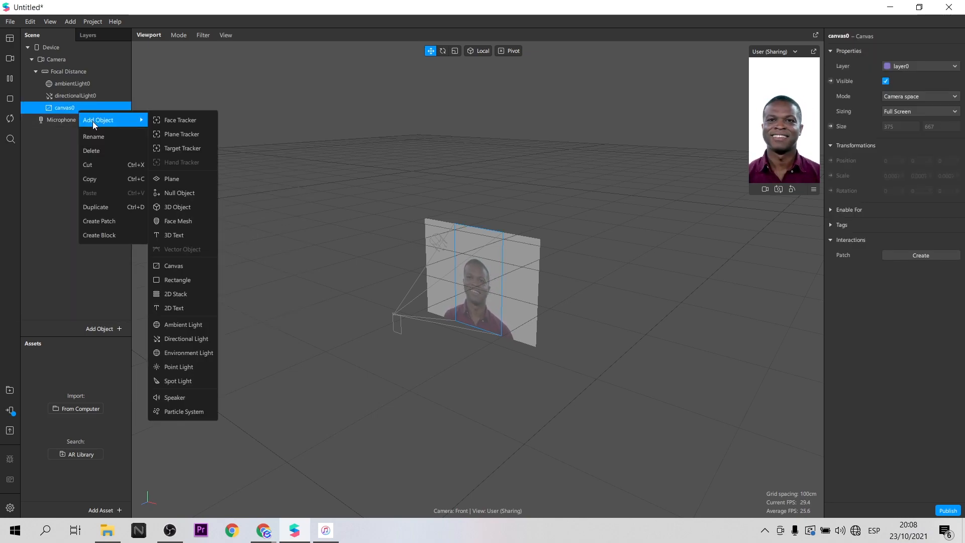
{"action": "left_click", "coordinate": [185, 307]}
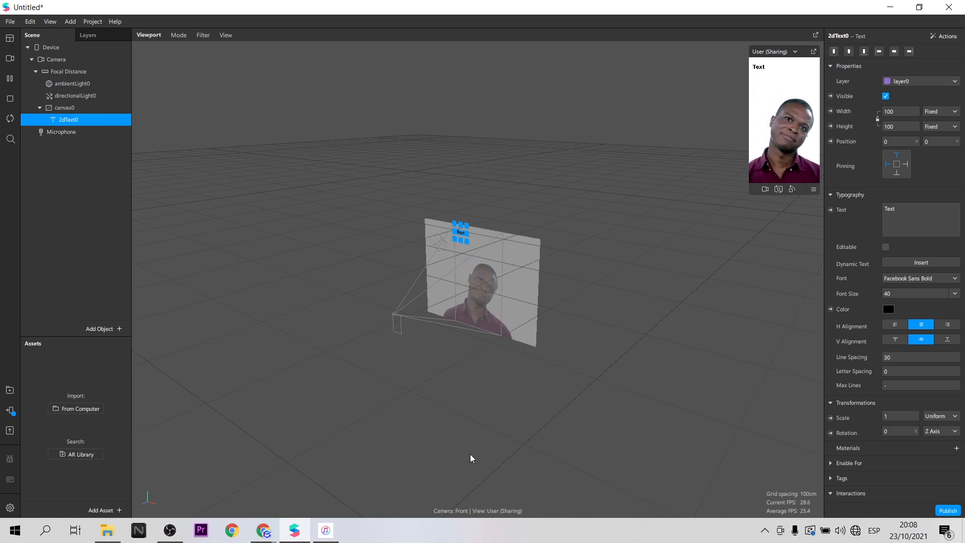
{"action": "right_click", "coordinate": [74, 110]}
{"action": "mouse_move", "coordinate": [98, 119]}
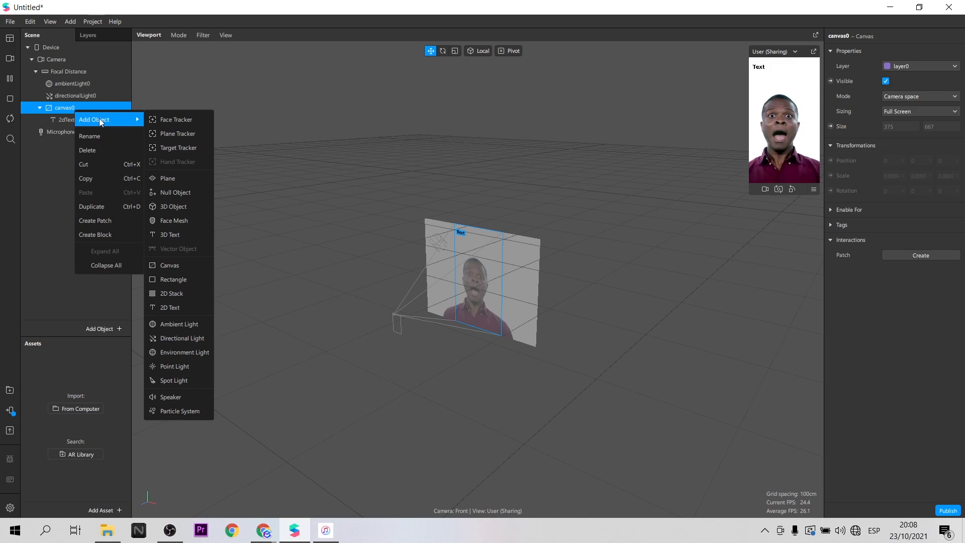
{"action": "left_click", "coordinate": [186, 307]}
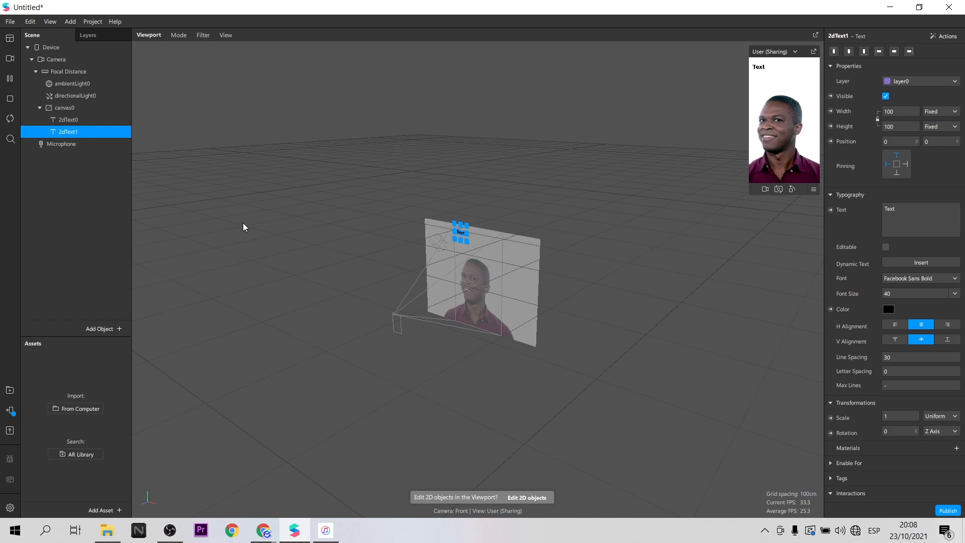
Switch the viewport to 2D object editing and stack the texts, 2dText1 at about 123, 108 and 2dText0 above it at about 123, 47.
{"action": "left_click", "coordinate": [177, 36]}
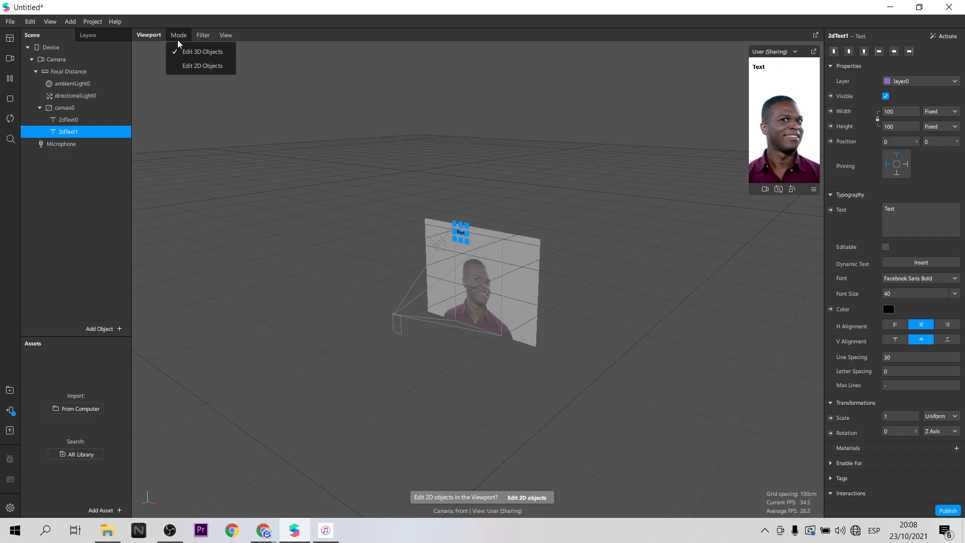
{"action": "left_click", "coordinate": [199, 65]}
{"action": "left_click_drag", "start_coordinate": [384, 95], "coordinate": [457, 160]}
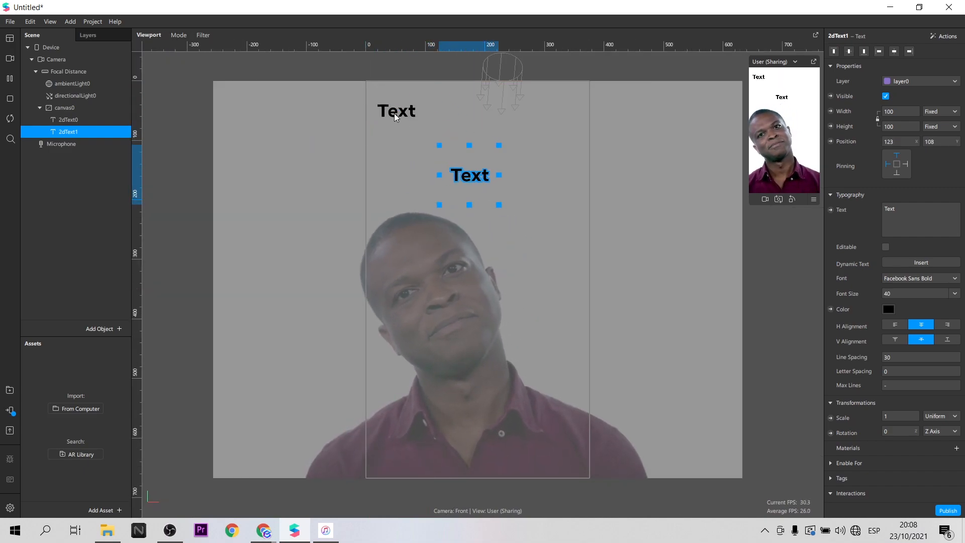
{"action": "left_click", "coordinate": [111, 119]}
{"action": "left_click_drag", "start_coordinate": [395, 111], "coordinate": [463, 139]}
Replace the content of 2dText0 with the Time (Short) dynamic text.
{"action": "left_click_drag", "start_coordinate": [896, 208], "coordinate": [878, 209]}
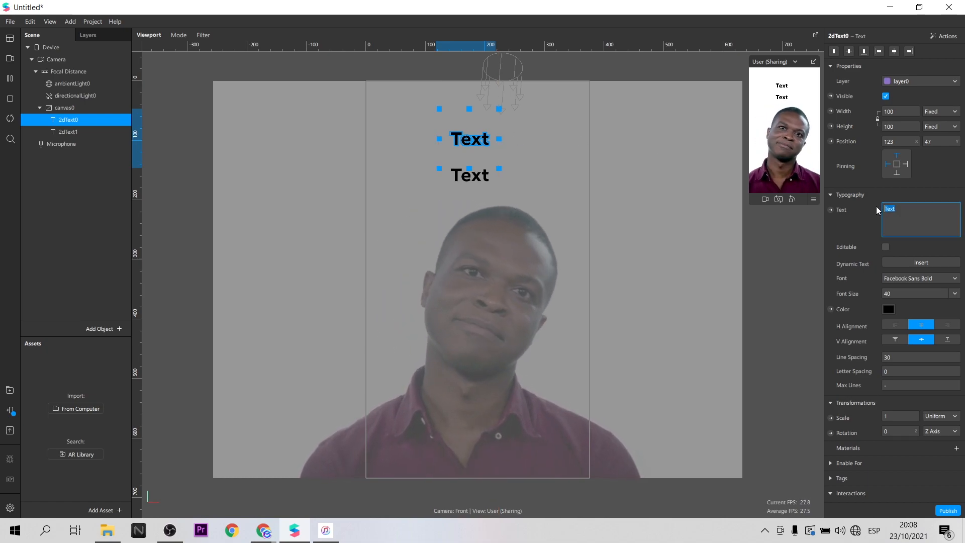
{"action": "key", "text": "BackSpace"}
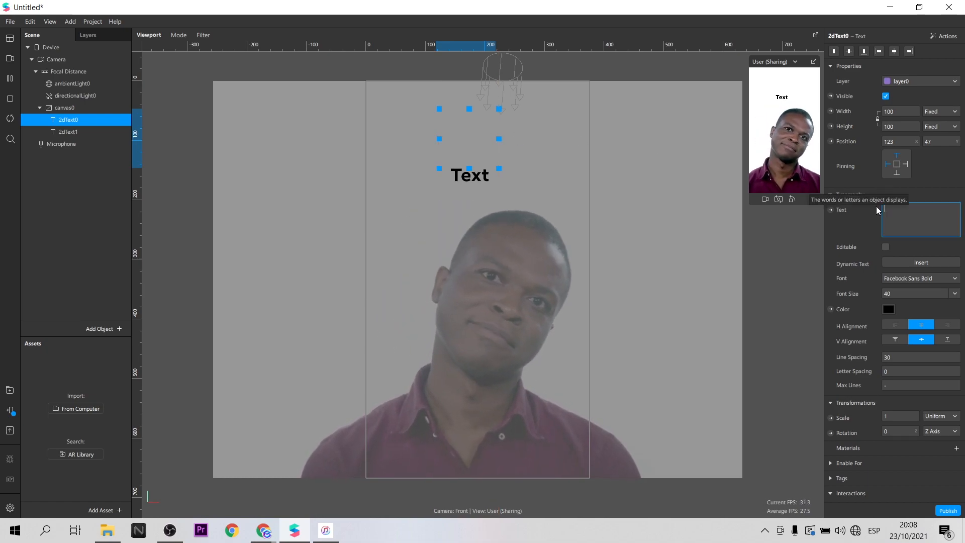
{"action": "left_click", "coordinate": [904, 264]}
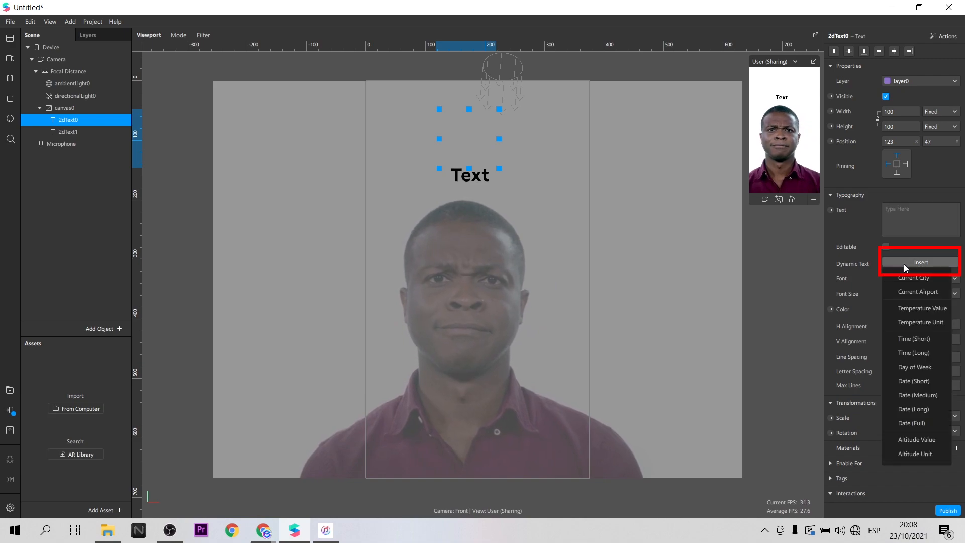
{"action": "left_click", "coordinate": [924, 342]}
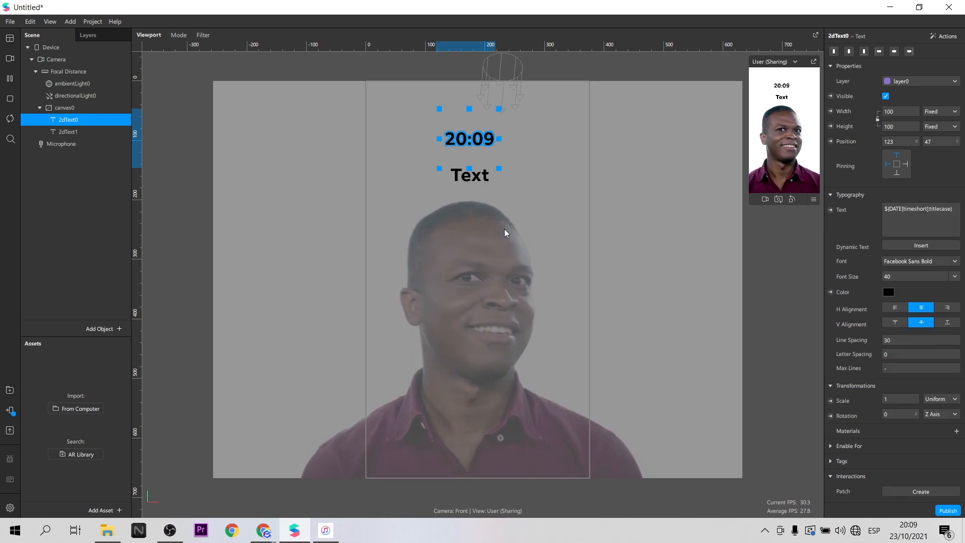
Set the time text's line spacing to 60.
{"action": "left_click", "coordinate": [902, 340]}
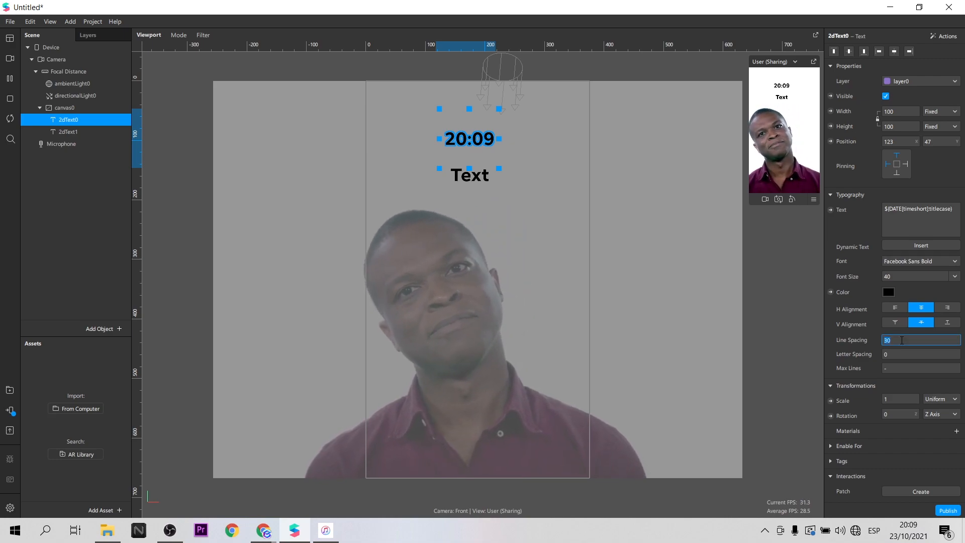
{"action": "key", "text": "Return"}
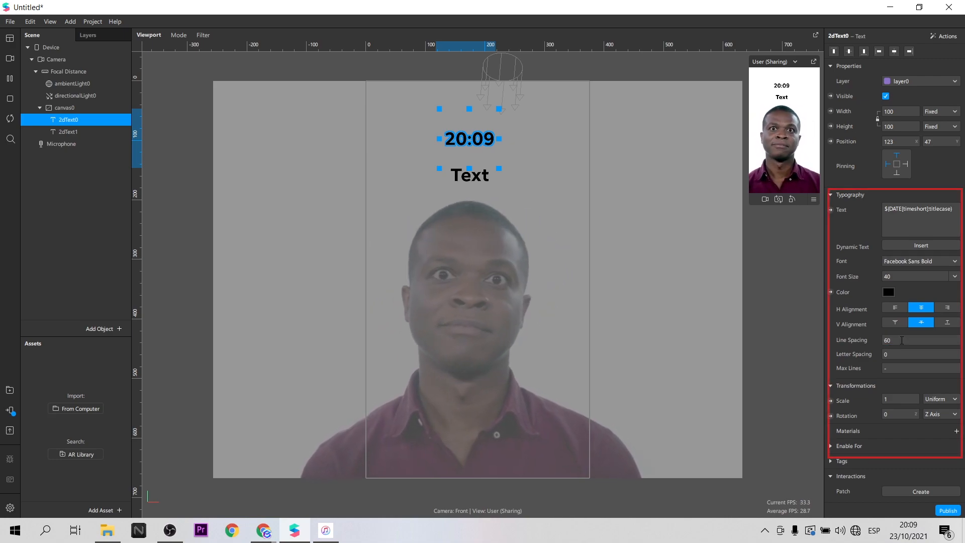
{"action": "left_click", "coordinate": [901, 341]}
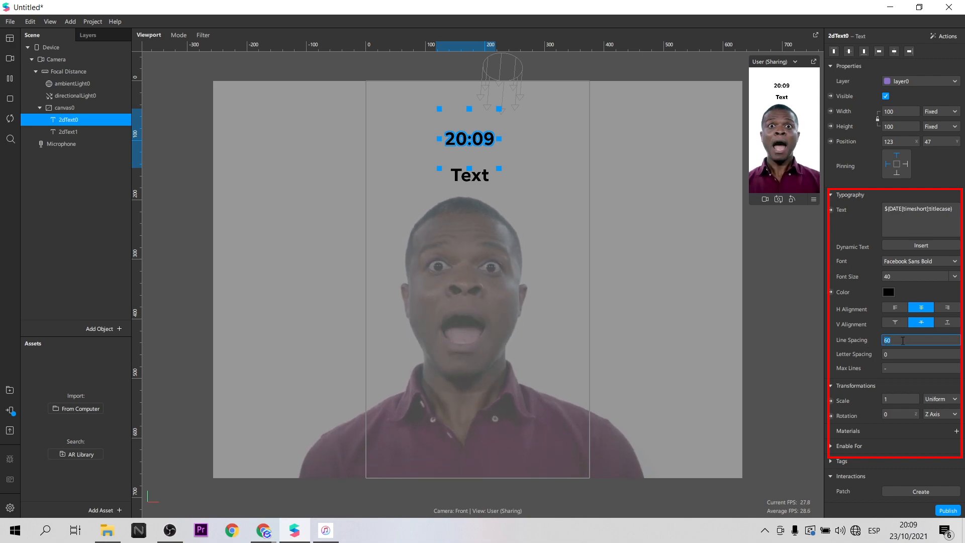
Try font sizes 60 and 50 on the time text and settle on 45.
{"action": "left_click", "coordinate": [897, 274]}
{"action": "type", "text": "60"}
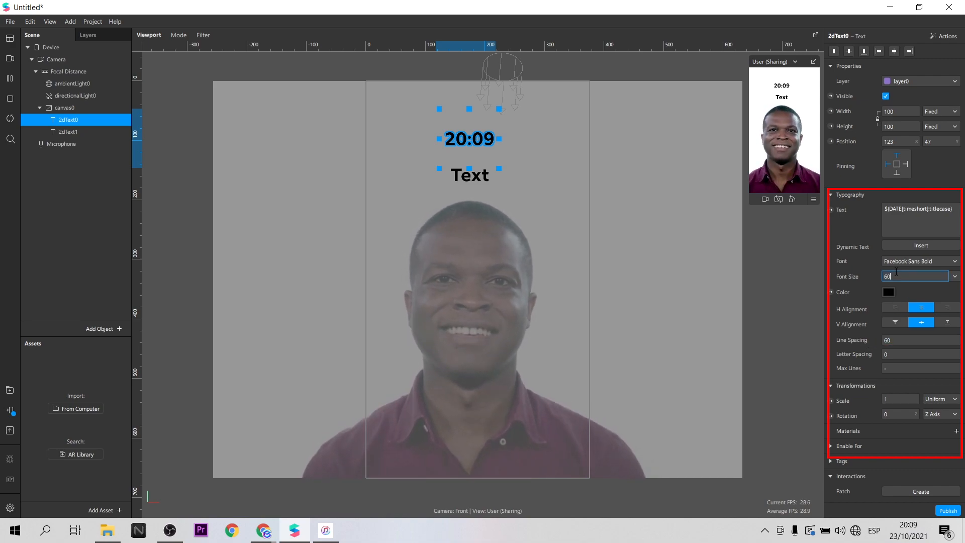
{"action": "key", "text": "Return"}
{"action": "left_click", "coordinate": [897, 274]}
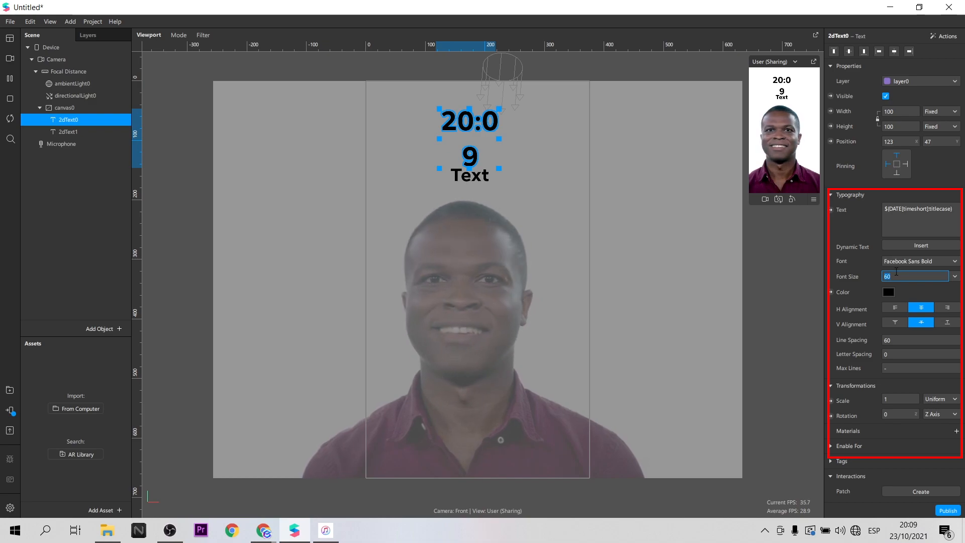
{"action": "type", "text": "50"}
{"action": "key", "text": "Return"}
{"action": "left_click", "coordinate": [896, 274]}
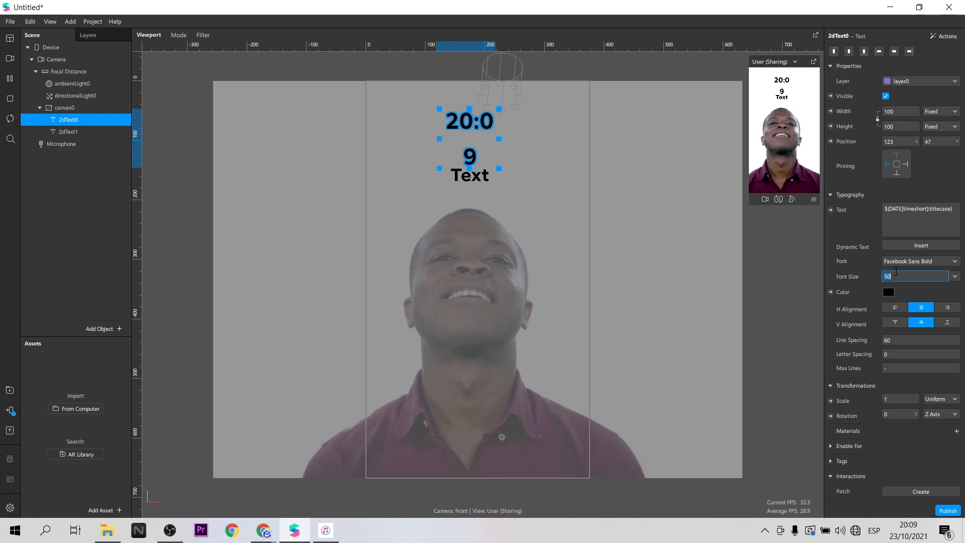
{"action": "key", "text": "Return"}
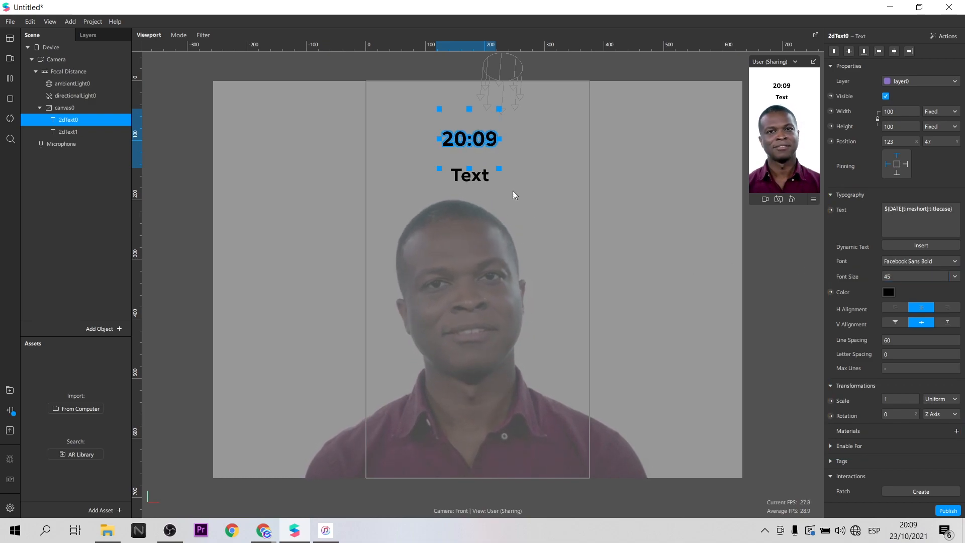
Resize the time text's box to about 140 by 112 at position 110, 47, and rename the object Hora.
{"action": "left_click_drag", "start_coordinate": [499, 169], "coordinate": [520, 174]}
{"action": "left_click_drag", "start_coordinate": [495, 142], "coordinate": [486, 143]}
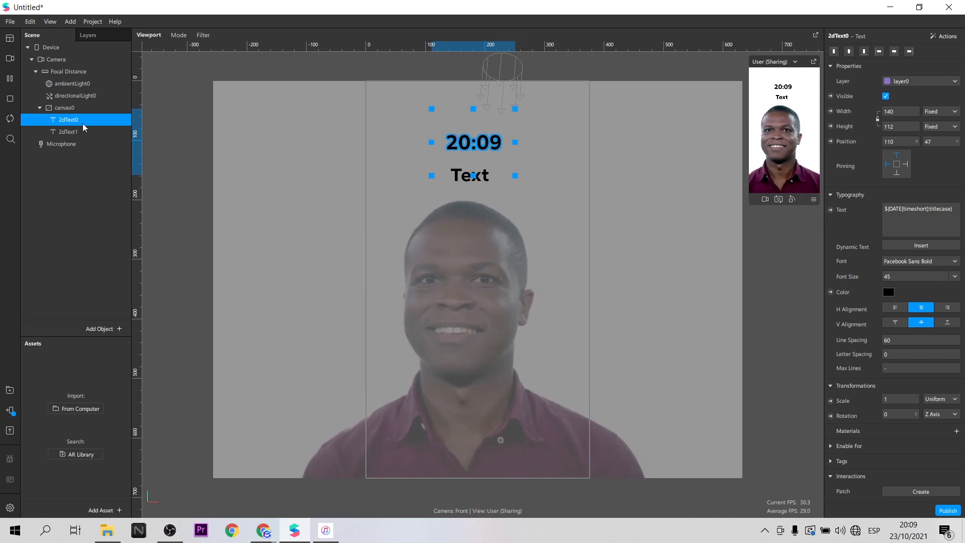
{"action": "double_click", "coordinate": [73, 121]}
{"action": "type", "text": "Hora"}
{"action": "key", "text": "Return"}
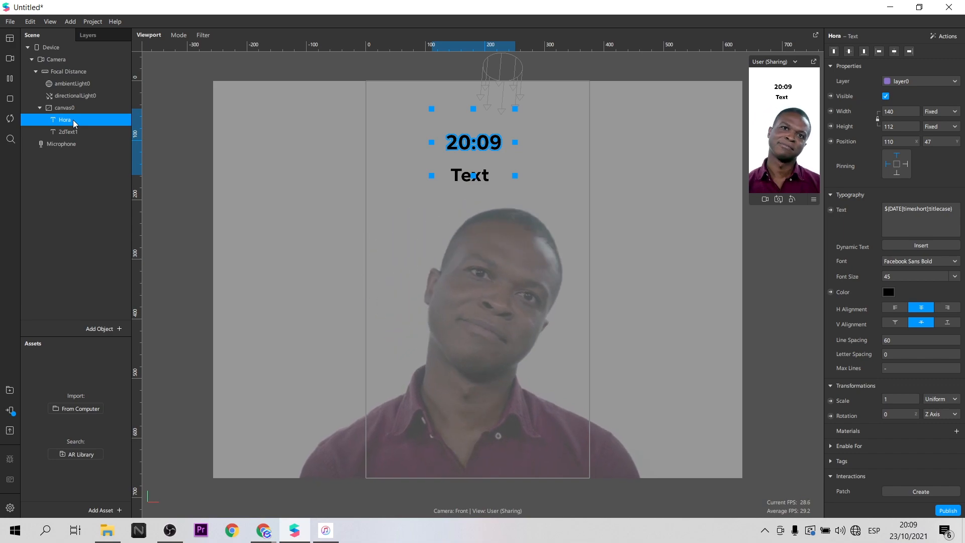
Replace the content of 2dText1 with the Day of Week dynamic text.
{"action": "left_click", "coordinate": [72, 134]}
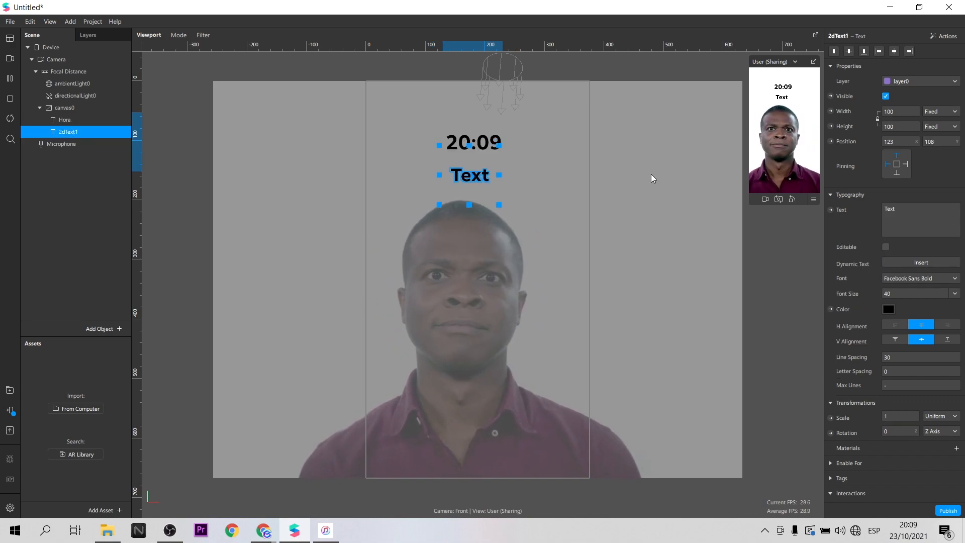
{"action": "left_click", "coordinate": [916, 264]}
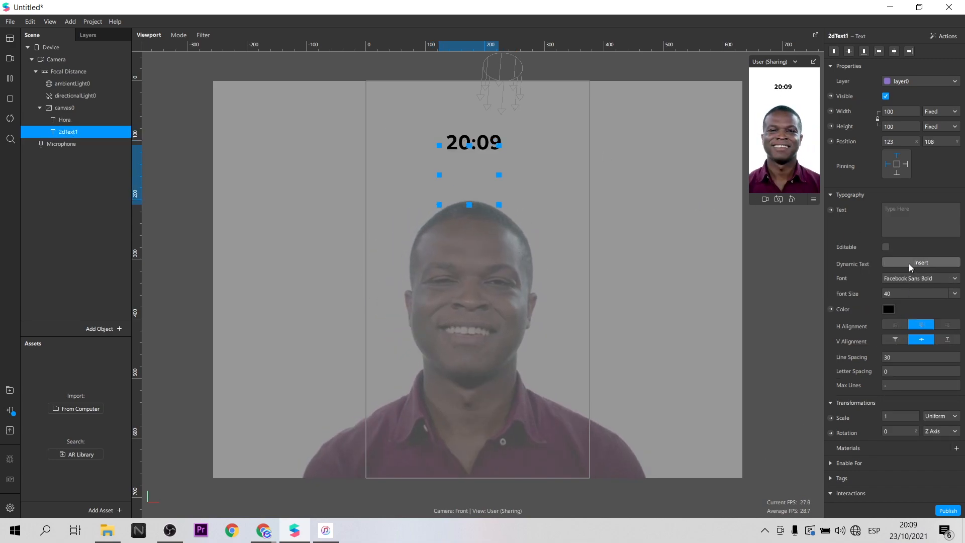
{"action": "left_click", "coordinate": [922, 264]}
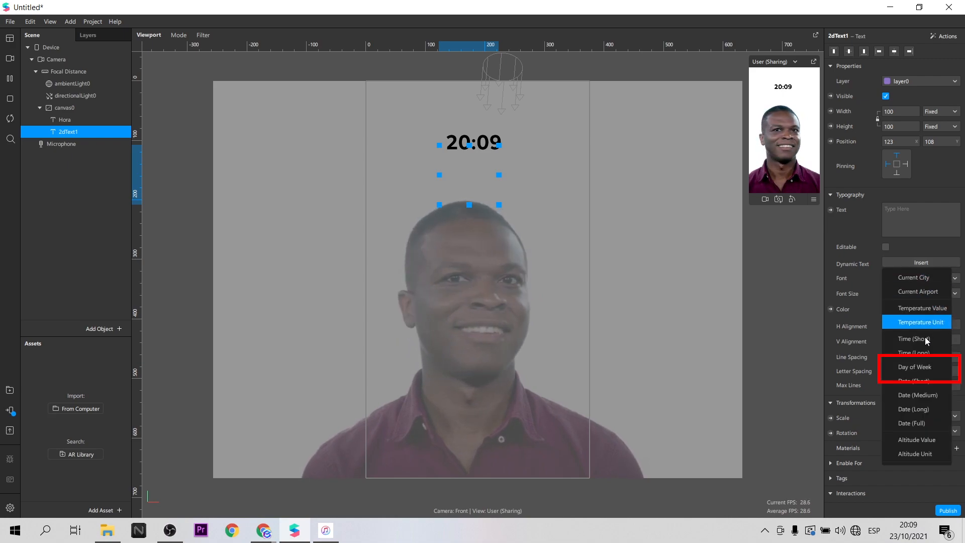
{"action": "left_click", "coordinate": [928, 366]}
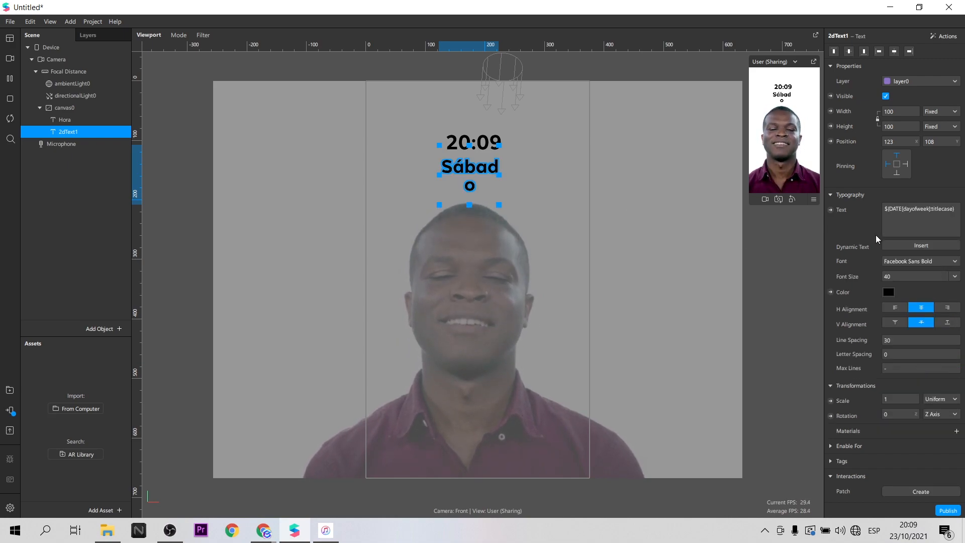
Set the day-of-week text's font size to 35 and rename the object Dia.
{"action": "left_click", "coordinate": [911, 277]}
{"action": "type", "text": "35"}
{"action": "key", "text": "Return"}
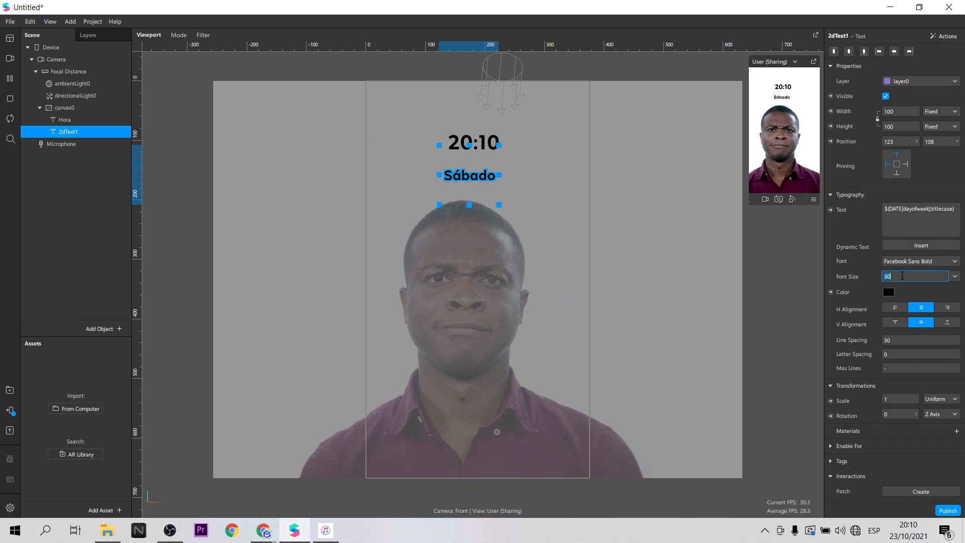
{"action": "left_click", "coordinate": [64, 120]}
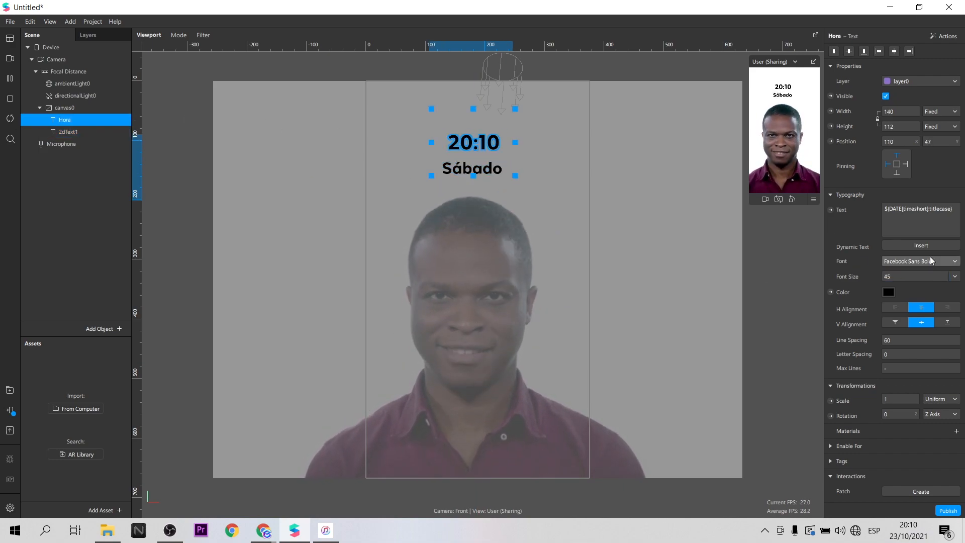
{"action": "double_click", "coordinate": [65, 132]}
{"action": "type", "text": "Dia"}
{"action": "key", "text": "Return"}
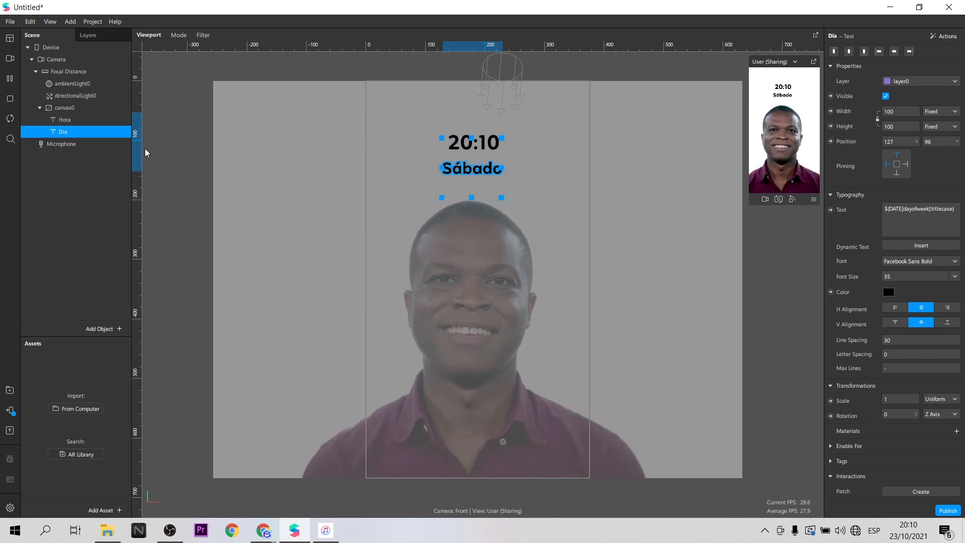
Set Dia's font to Facebook Script Light, and enlarge the simulator preview and Dia's text box, the box to about 134 by 118.
{"action": "left_click", "coordinate": [956, 262]}
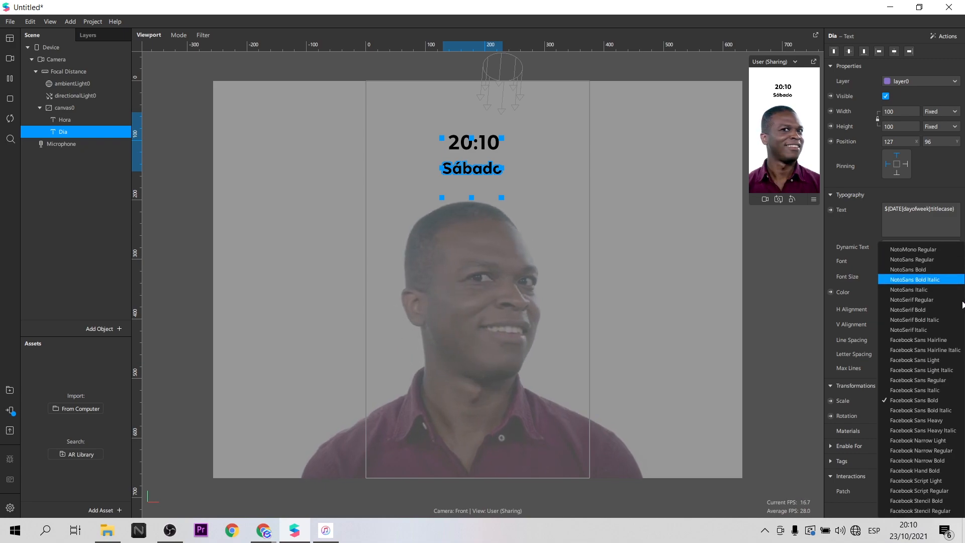
{"action": "left_click", "coordinate": [928, 479]}
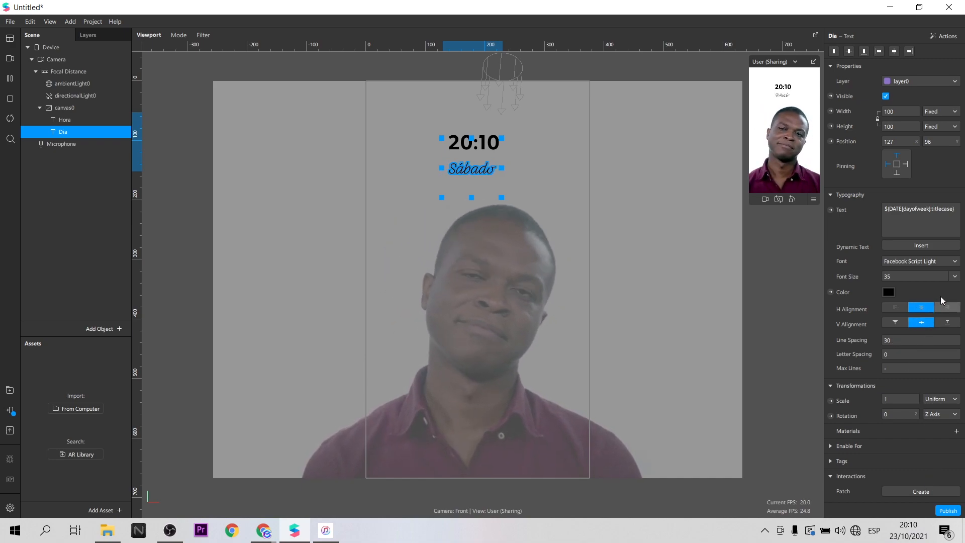
{"action": "left_click_drag", "start_coordinate": [750, 204], "coordinate": [691, 310]}
{"action": "left_click_drag", "start_coordinate": [501, 199], "coordinate": [511, 200]}
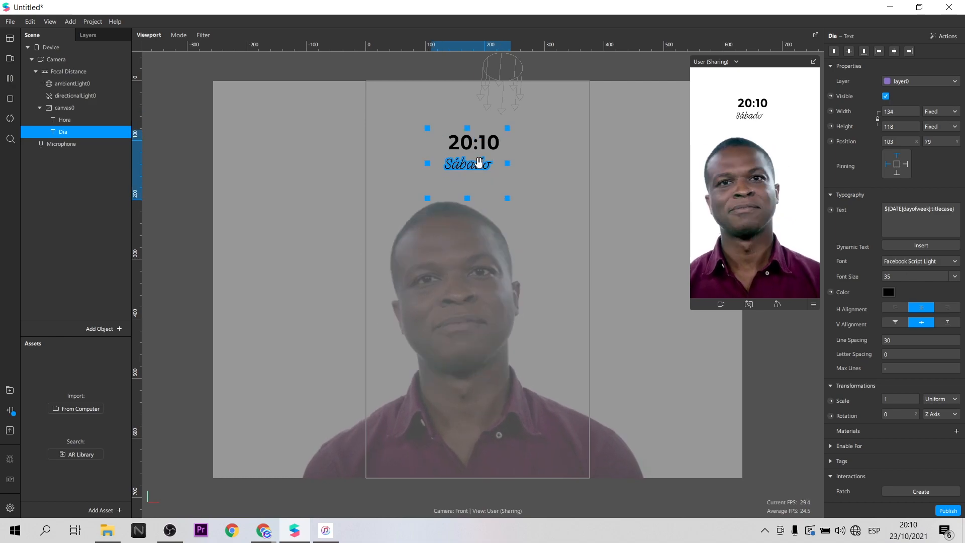
Set the Hora text's font to Facebook Sans Bold Italic and clear the selection.
{"action": "left_click", "coordinate": [62, 119]}
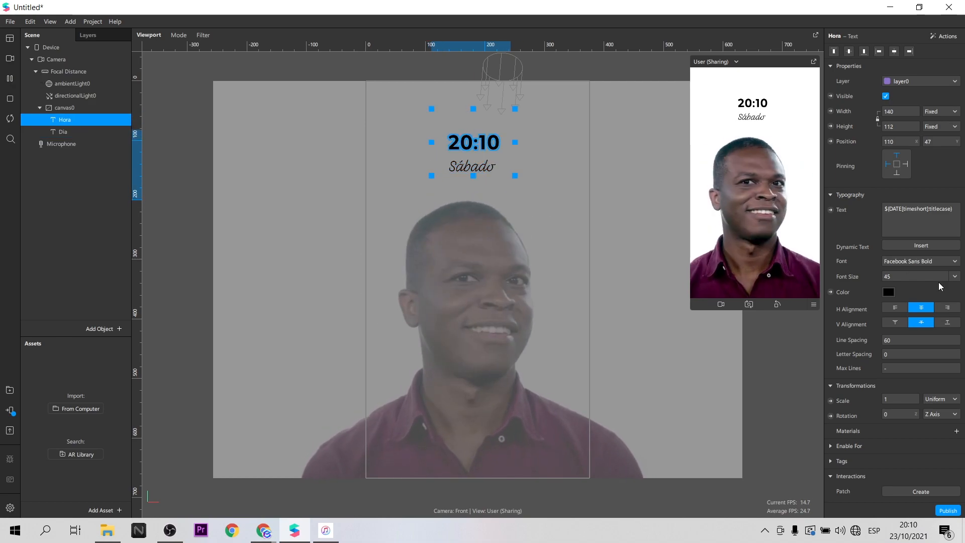
{"action": "left_click", "coordinate": [920, 260]}
{"action": "left_click", "coordinate": [949, 417]}
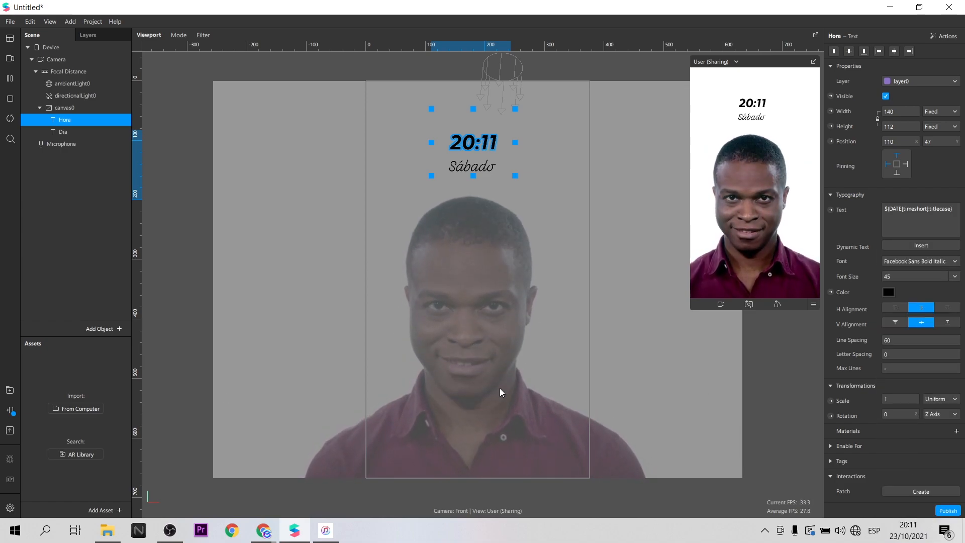
{"action": "left_click", "coordinate": [100, 242]}
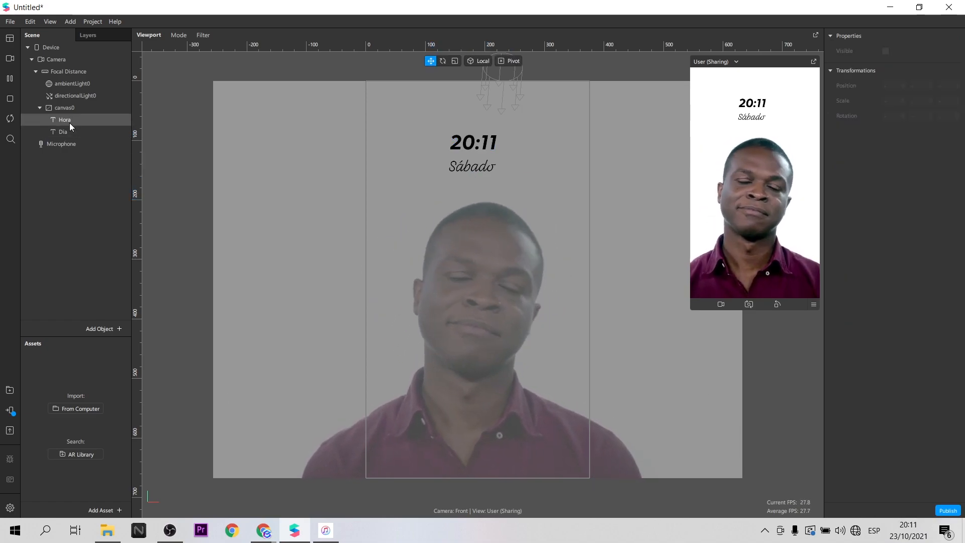
Add a rectangle object inside canvas0.
{"action": "left_click", "coordinate": [71, 109]}
{"action": "right_click", "coordinate": [71, 109]}
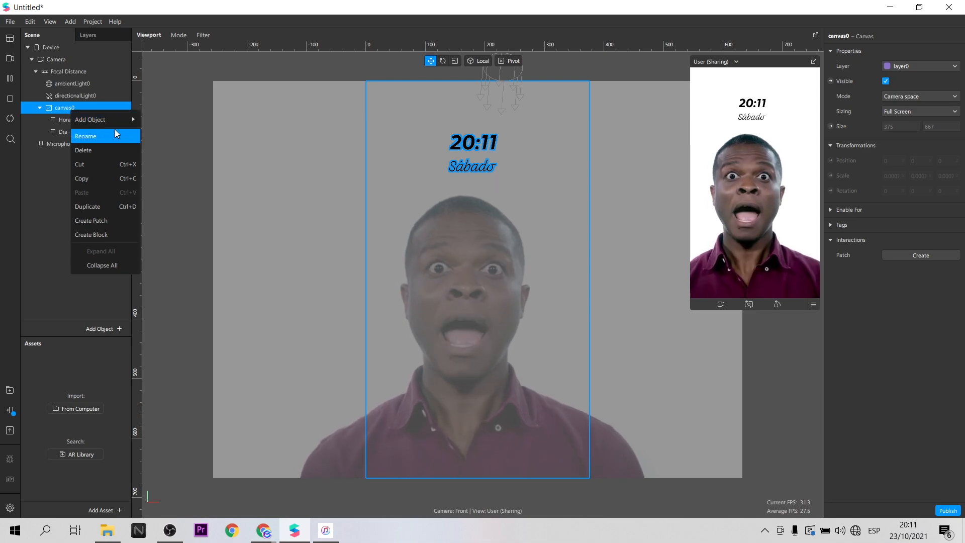
{"action": "mouse_move", "coordinate": [100, 117]}
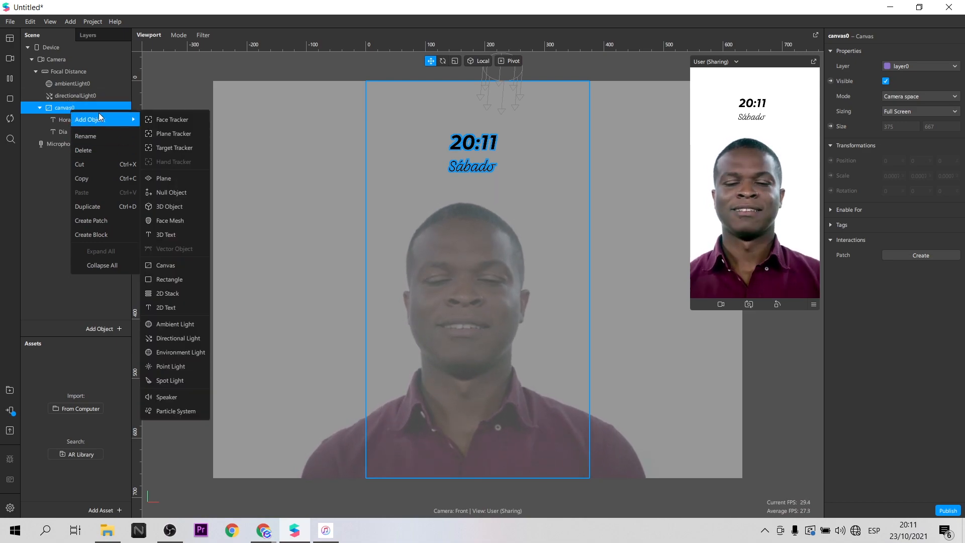
{"action": "left_click", "coordinate": [193, 280]}
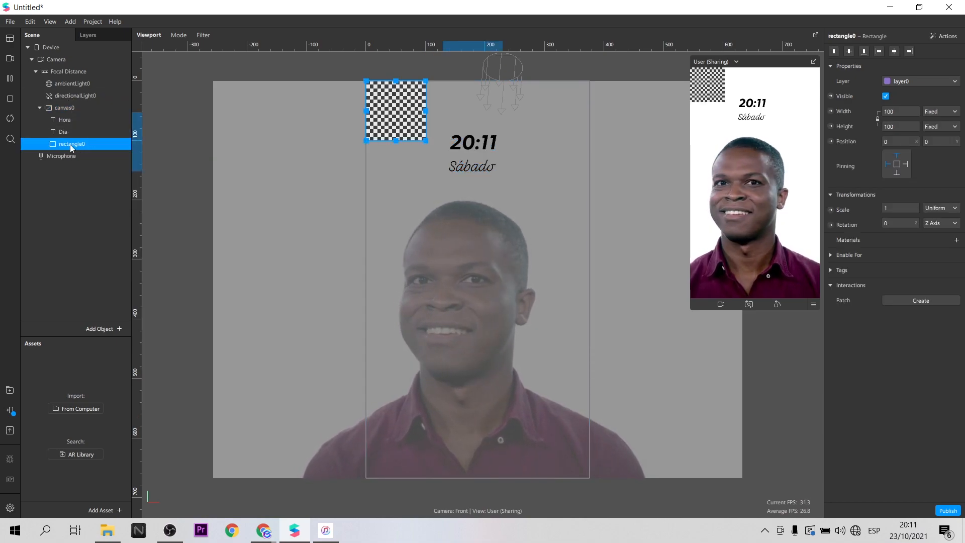
Make the rectangle fill the canvas at 100 relative width and height, and place it above Hora in canvas0's object order.
{"action": "left_click", "coordinate": [901, 129]}
{"action": "left_click", "coordinate": [899, 143]}
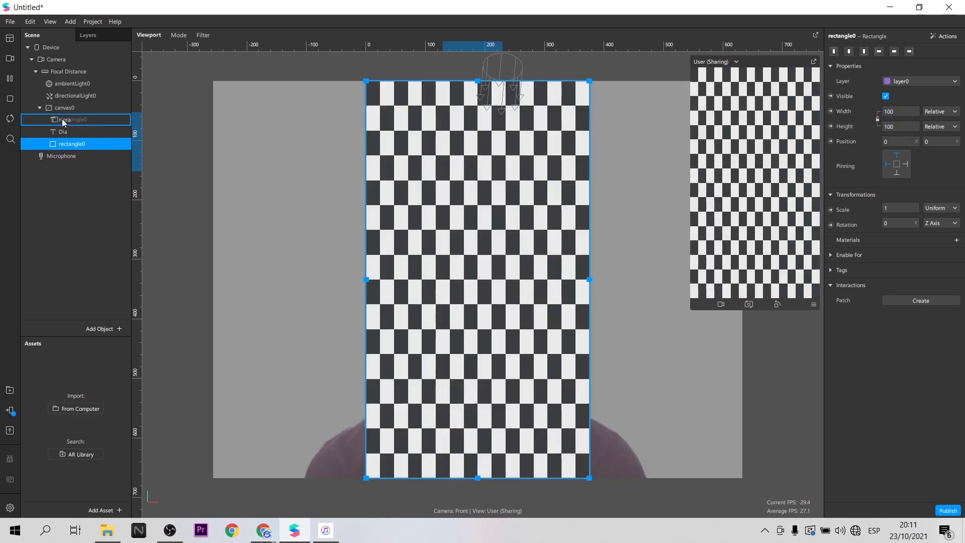
{"action": "left_click_drag", "start_coordinate": [61, 115], "coordinate": [61, 115]}
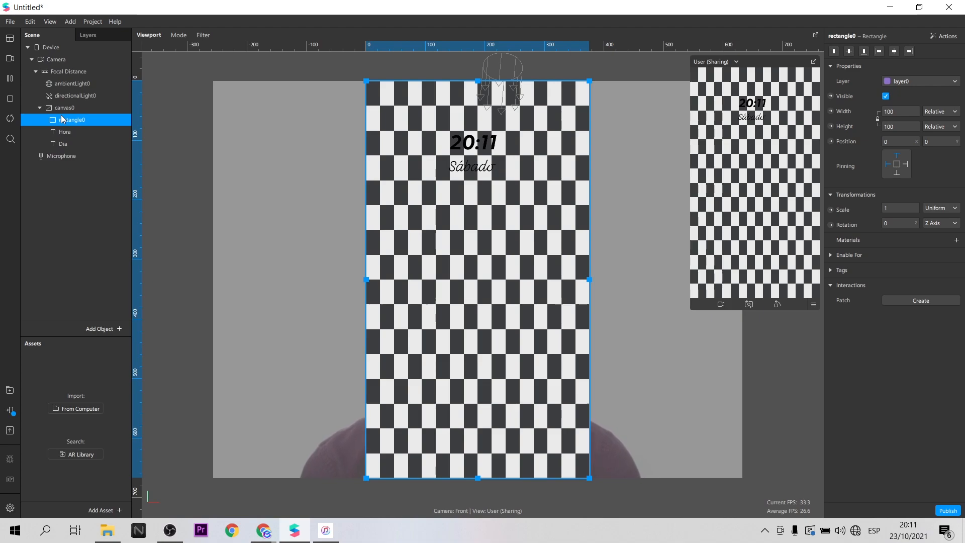
Create a new material on the rectangle and set its shader type to Flat.
{"action": "left_click", "coordinate": [957, 241]}
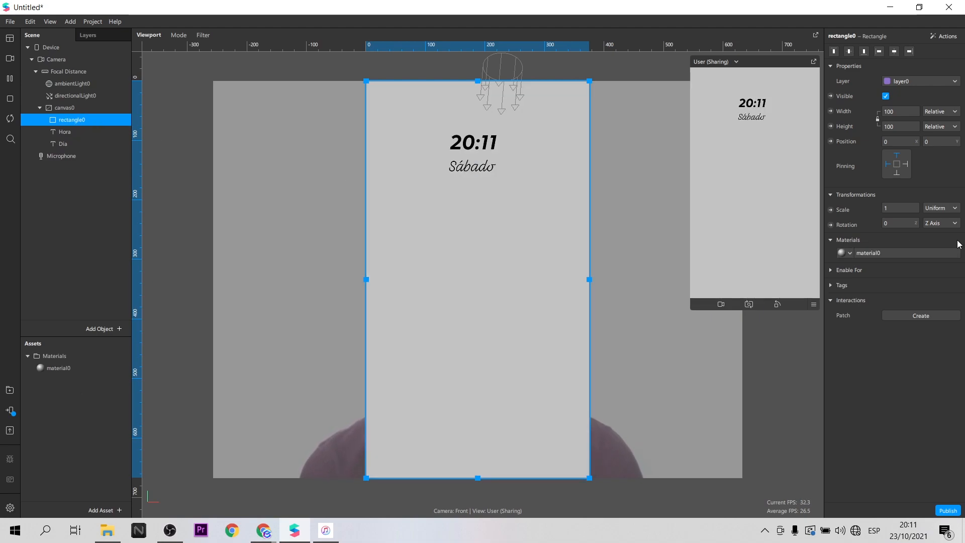
{"action": "left_click", "coordinate": [70, 369]}
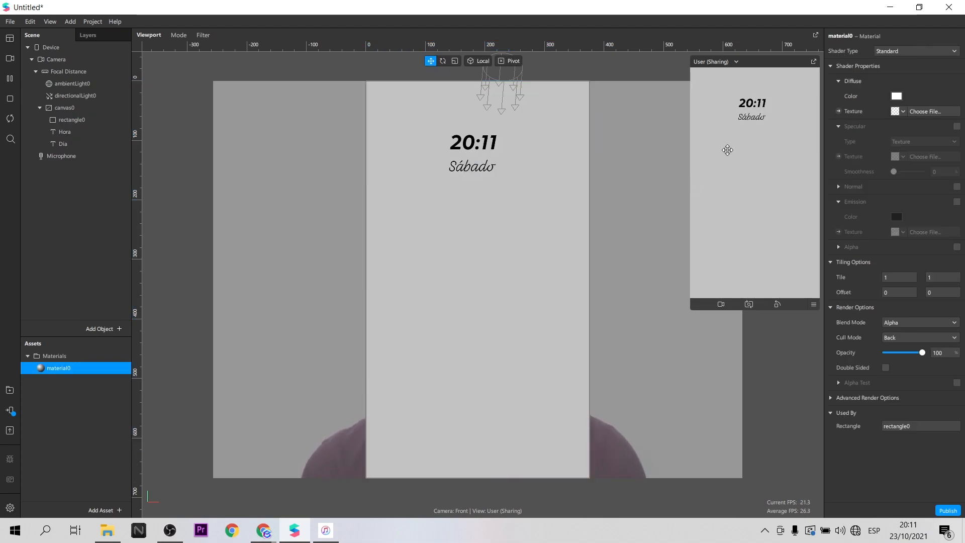
{"action": "left_click", "coordinate": [914, 52]}
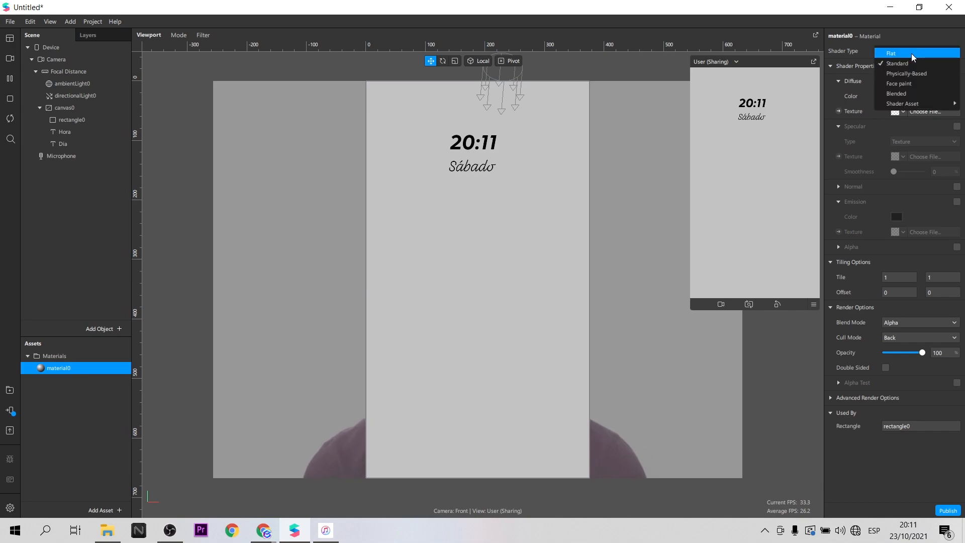
{"action": "left_click", "coordinate": [912, 54]}
{"action": "key", "text": "Return"}
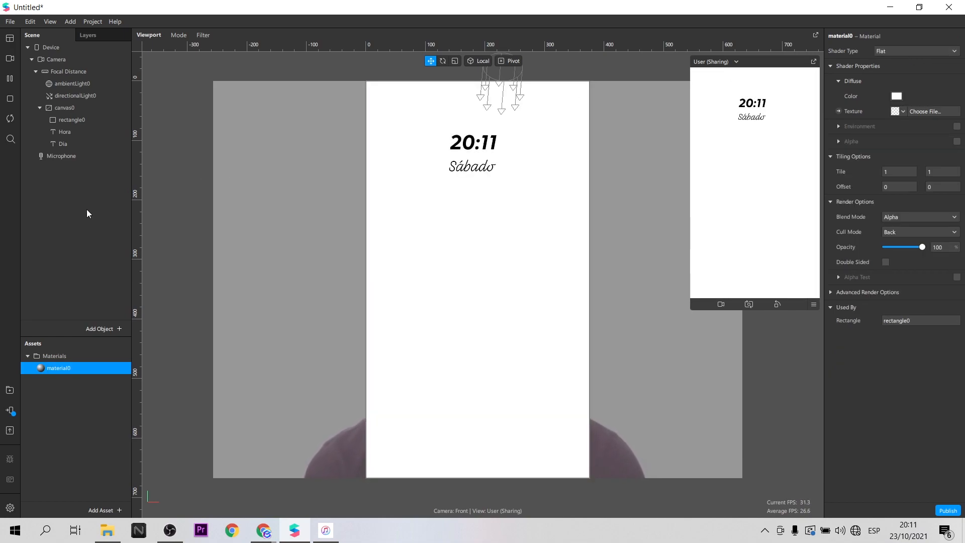
Import the Cool Fade color LUT from the AR Library and close the library.
{"action": "left_click", "coordinate": [10, 390]}
{"action": "left_click", "coordinate": [249, 285]}
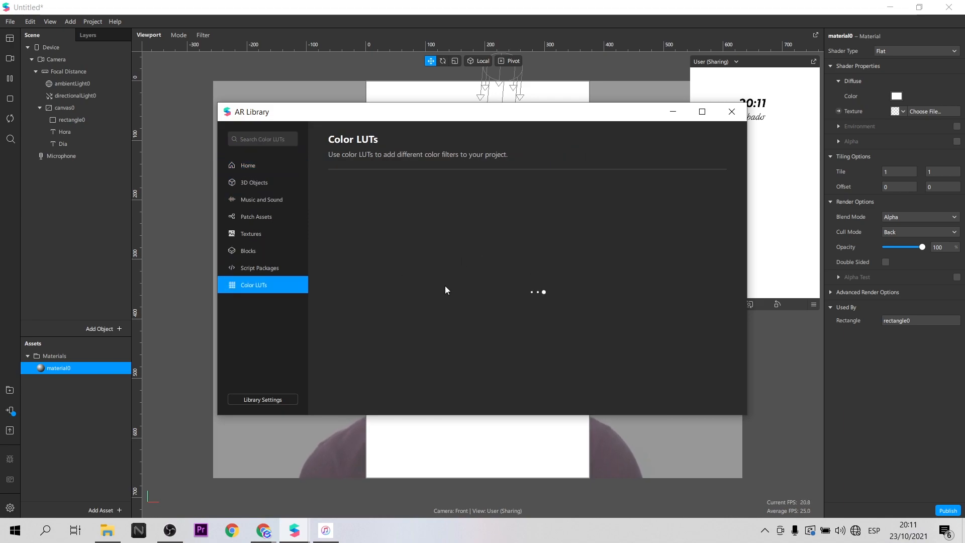
{"action": "scroll", "coordinate": [569, 223], "scroll_direction": "down", "scroll_amount": 2}
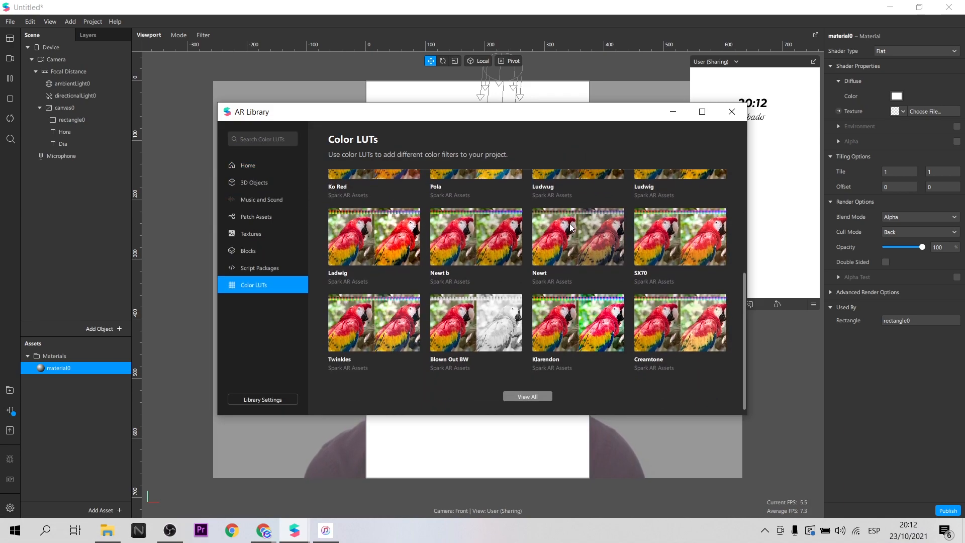
{"action": "left_click", "coordinate": [535, 388]}
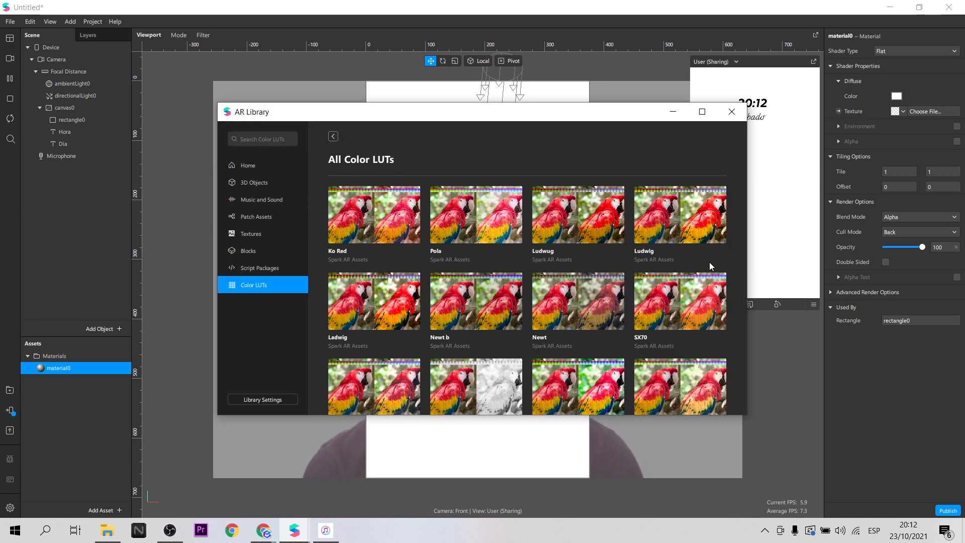
{"action": "scroll", "coordinate": [639, 268], "scroll_direction": "down", "scroll_amount": 2}
{"action": "scroll", "coordinate": [639, 270], "scroll_direction": "down", "scroll_amount": 4}
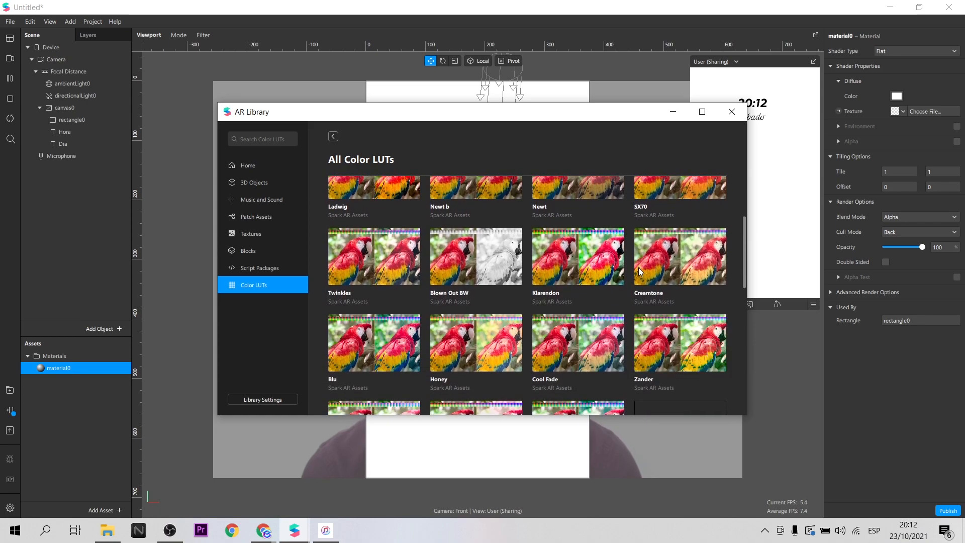
{"action": "scroll", "coordinate": [639, 271], "scroll_direction": "down", "scroll_amount": 1}
{"action": "left_click", "coordinate": [596, 221]}
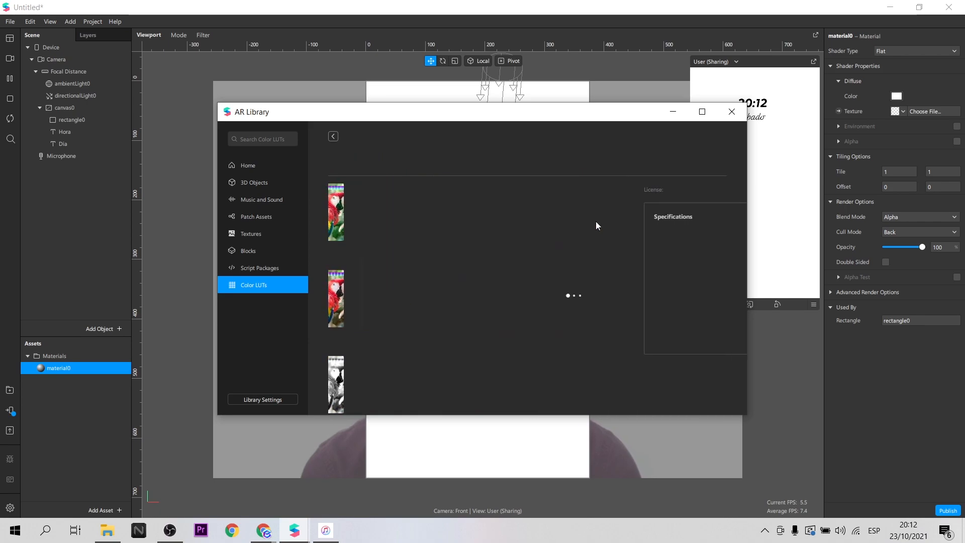
{"action": "left_click", "coordinate": [711, 160]}
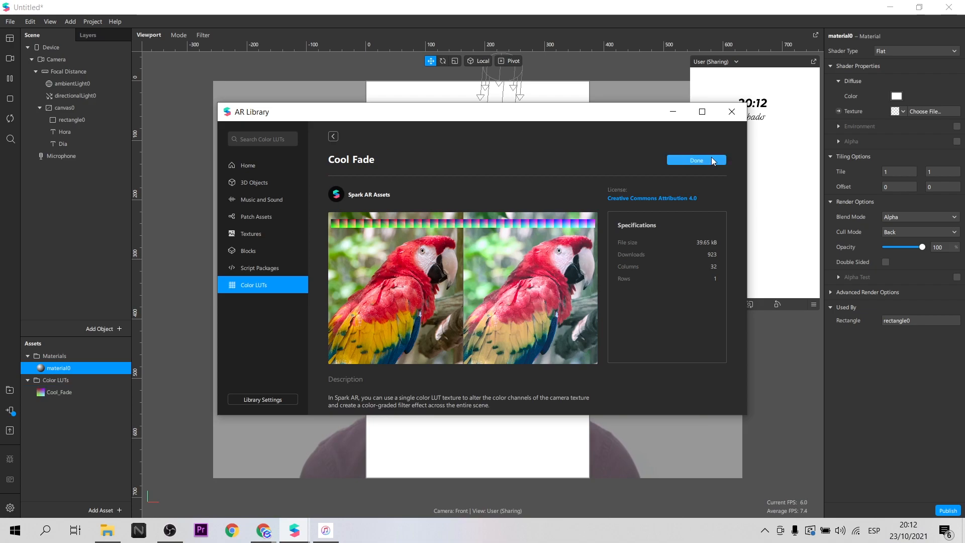
{"action": "left_click", "coordinate": [730, 113]}
Show the Patch Editor and add the Cool_Fade LUT to it with its colorLUTShader patch.
{"action": "left_click", "coordinate": [50, 22]}
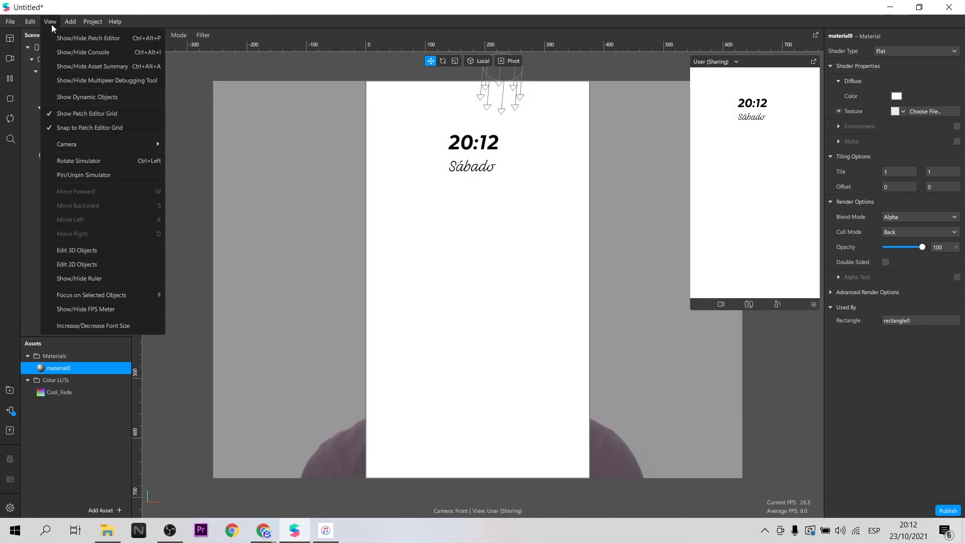
{"action": "left_click", "coordinate": [58, 36]}
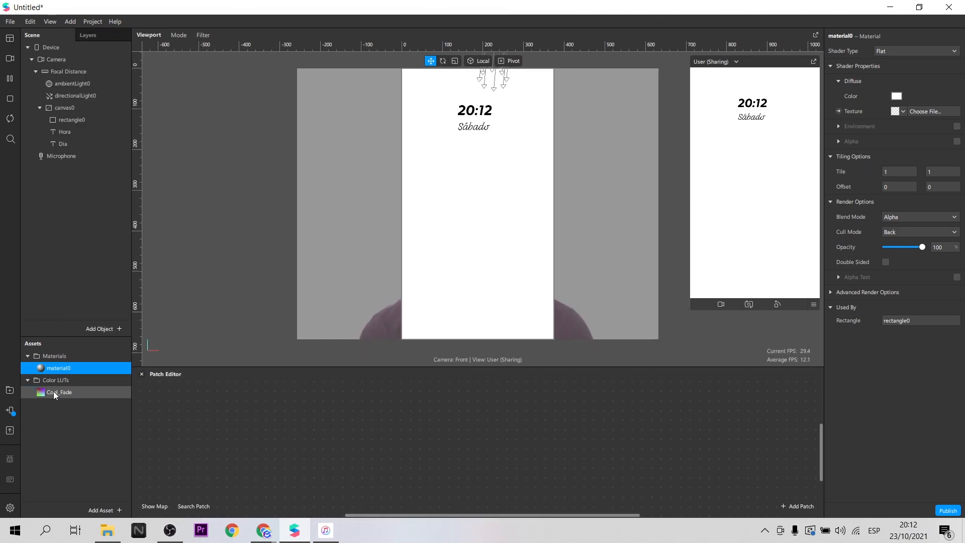
{"action": "left_click_drag", "start_coordinate": [54, 395], "coordinate": [312, 406]}
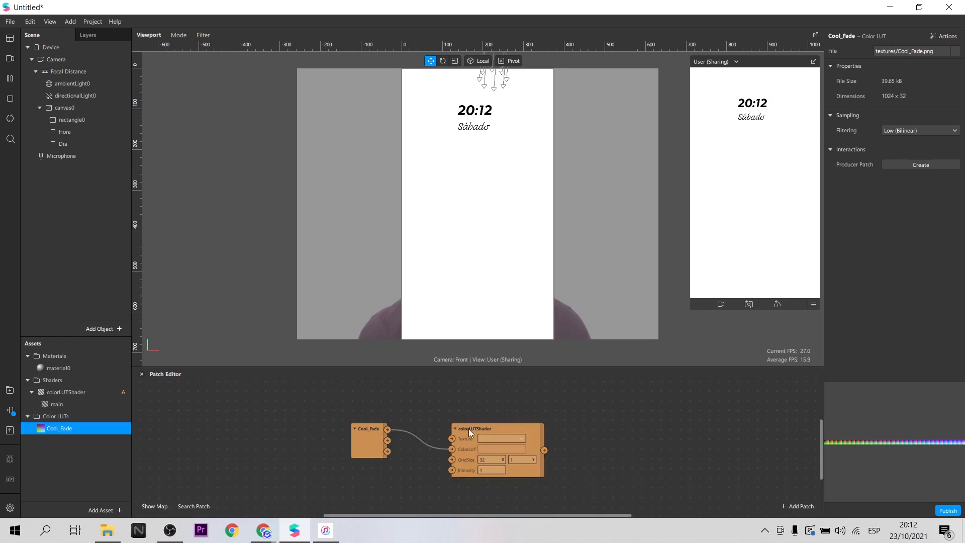
Create a Diffuse Texture patch for material0, place it beside the shader patch, and connect the colorLUTShader output to it.
{"action": "left_click", "coordinate": [80, 368]}
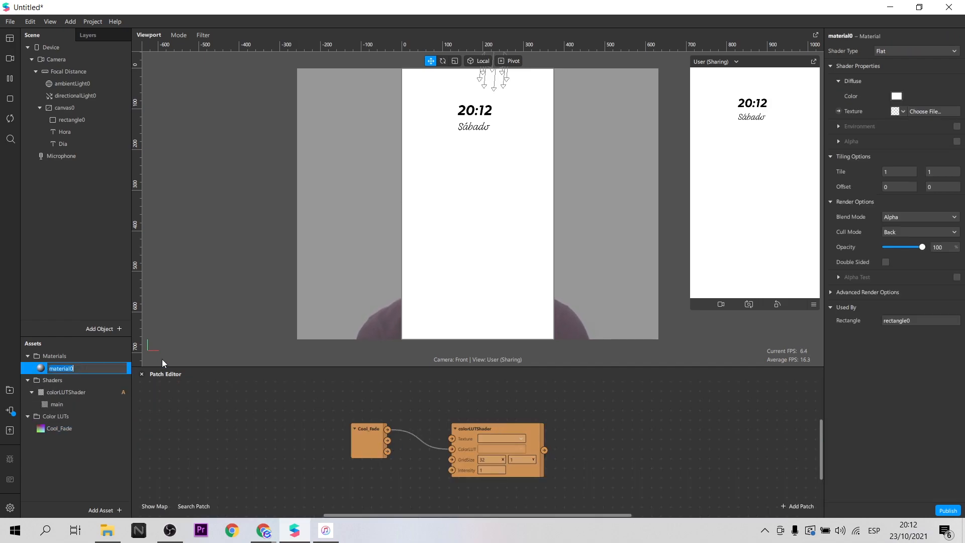
{"action": "left_click", "coordinate": [838, 112]}
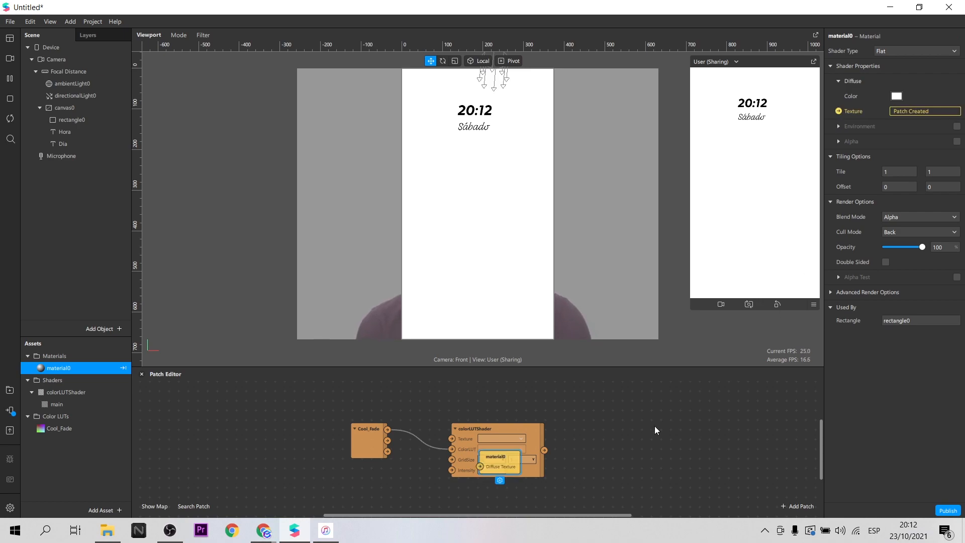
{"action": "left_click_drag", "start_coordinate": [506, 457], "coordinate": [666, 428]}
{"action": "left_click_drag", "start_coordinate": [545, 449], "coordinate": [632, 436]}
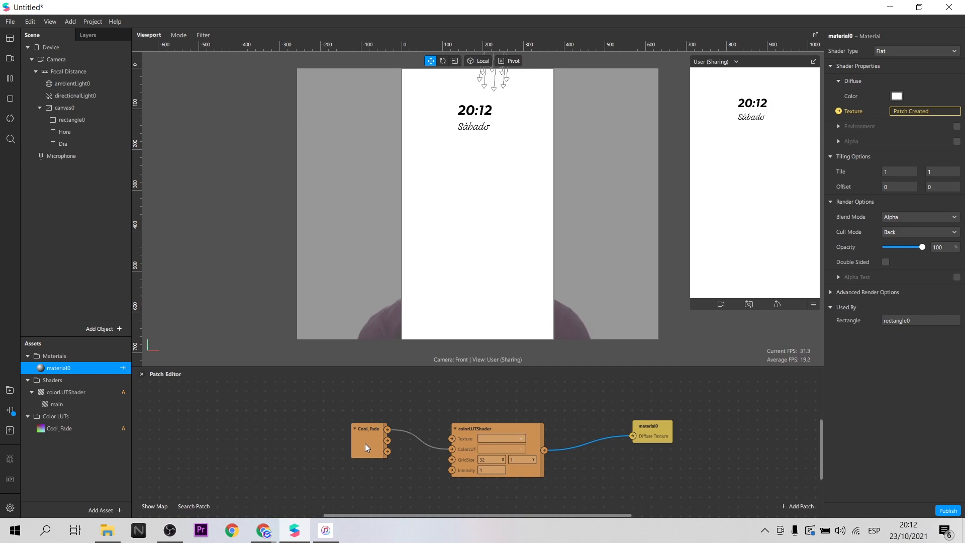
Extract the camera texture, add it to the patch graph above Cool_Fade, and connect it to the colorLUTShader's Texture input.
{"action": "left_click_drag", "start_coordinate": [348, 474], "coordinate": [364, 475]}
{"action": "left_click", "coordinate": [65, 61]}
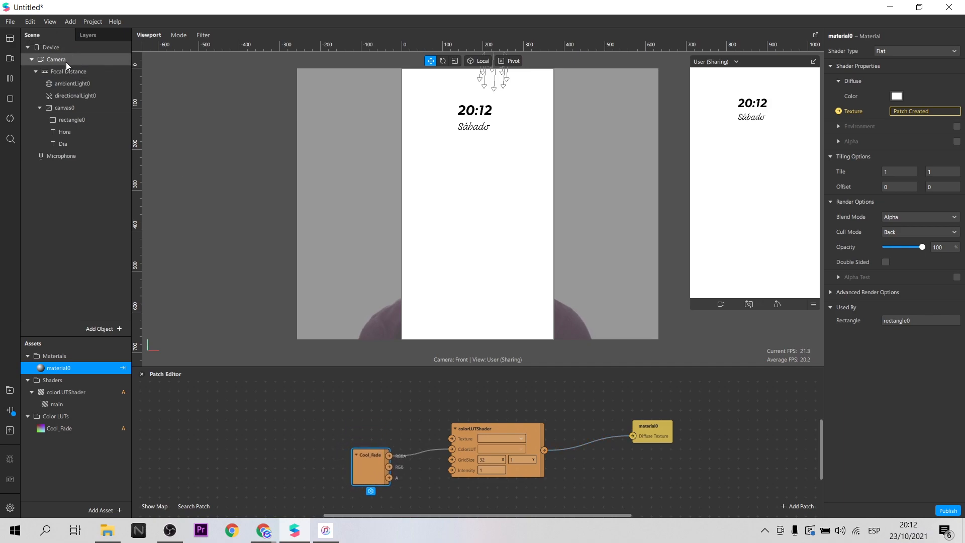
{"action": "left_click", "coordinate": [958, 132]}
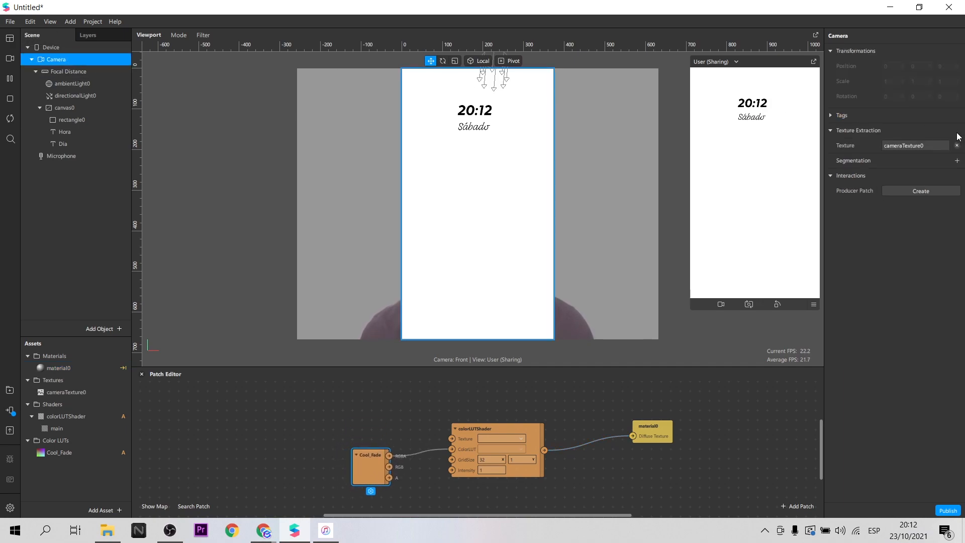
{"action": "left_click_drag", "start_coordinate": [75, 390], "coordinate": [357, 410]}
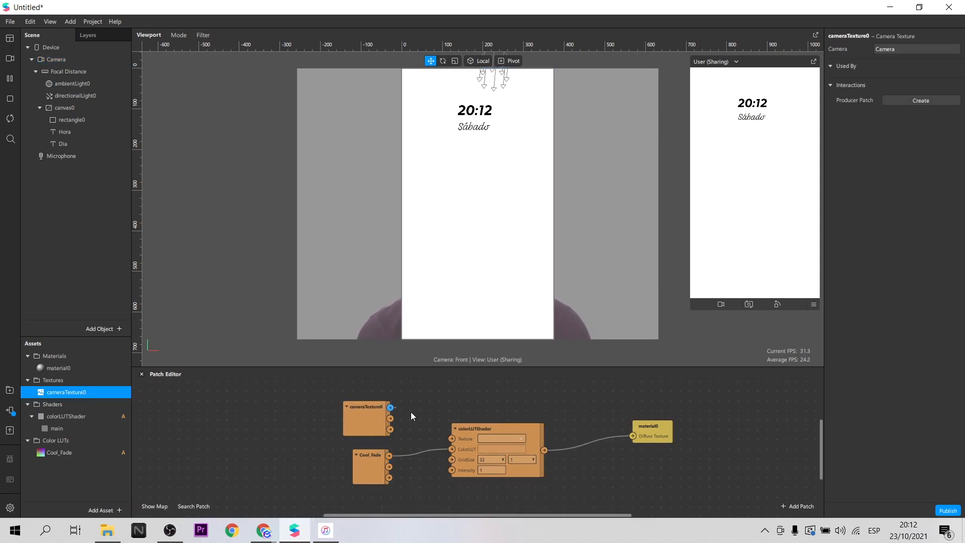
{"action": "left_click_drag", "start_coordinate": [451, 436], "coordinate": [452, 437]}
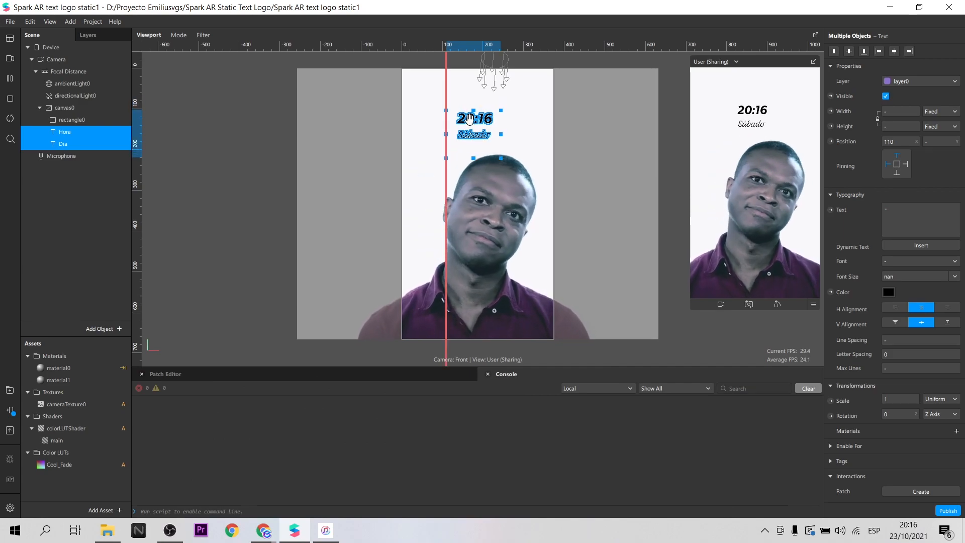
Move the Hora and Dia texts together slightly lower on the canvas.
{"action": "left_click_drag", "start_coordinate": [469, 118], "coordinate": [471, 120]}
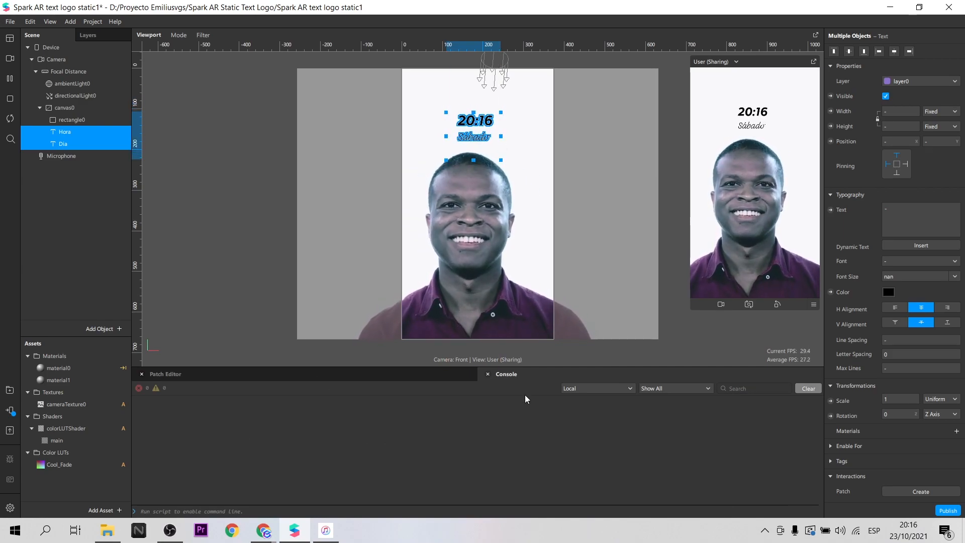
Add a rectangle with a new material to canvas0 and place it near the lower-right corner of the canvas.
{"action": "left_click", "coordinate": [82, 130]}
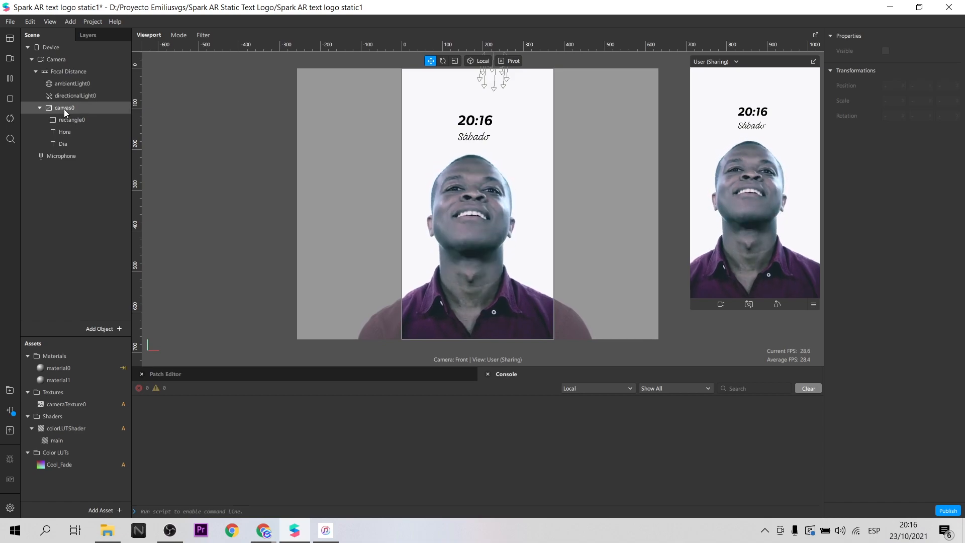
{"action": "right_click", "coordinate": [65, 109]}
{"action": "mouse_move", "coordinate": [91, 119]}
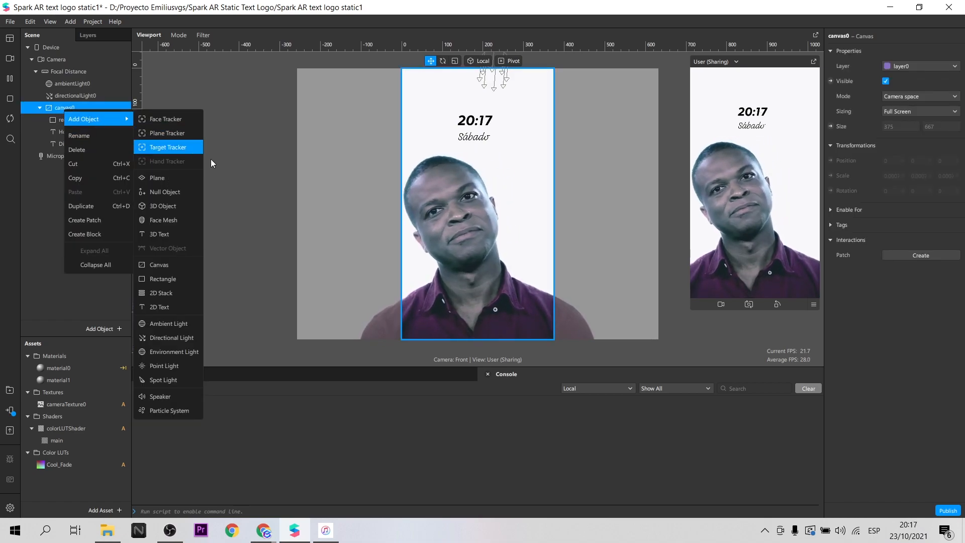
{"action": "left_click", "coordinate": [165, 279]}
{"action": "left_click_drag", "start_coordinate": [428, 88], "coordinate": [525, 294]}
{"action": "left_click", "coordinate": [956, 240]}
{"action": "left_click", "coordinate": [885, 269]}
Delete the unused retouching material1 and rename the new rectangle's material2 as material1.
{"action": "left_click", "coordinate": [71, 384]}
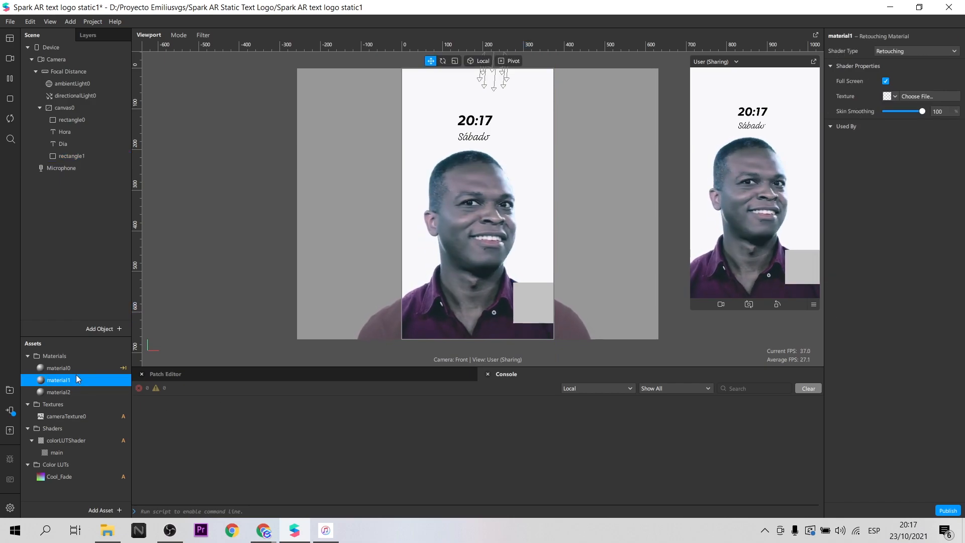
{"action": "key", "text": "Delete"}
{"action": "left_click", "coordinate": [72, 385]}
{"action": "double_click", "coordinate": [71, 381]}
{"action": "left_click", "coordinate": [77, 379]}
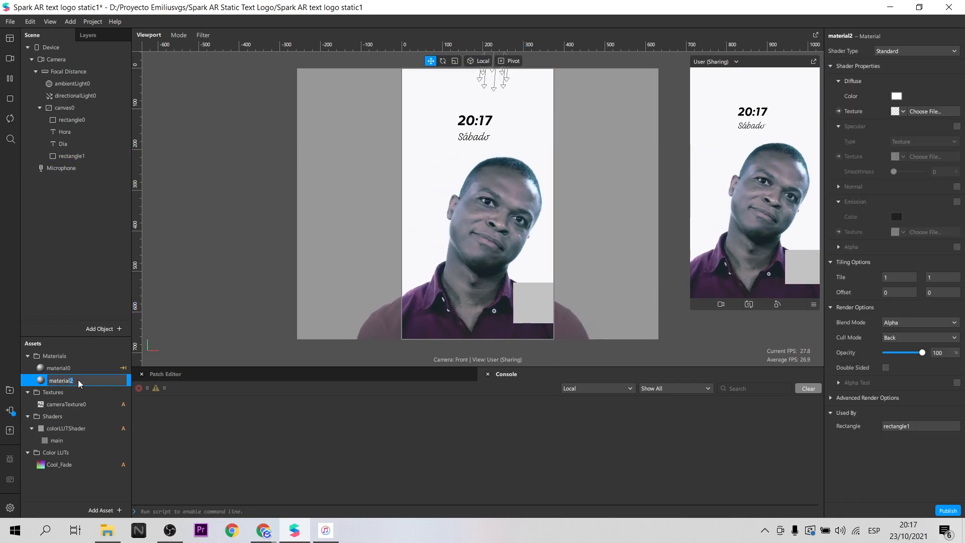
{"action": "key", "text": "BackSpace"}
{"action": "type", "text": "1"}
{"action": "key", "text": "Return"}
Set material1's shader type to Flat and import the logo image Imagen--Perfil transparante1 as its diffuse texture.
{"action": "left_click", "coordinate": [900, 53]}
{"action": "left_click", "coordinate": [900, 53]}
{"action": "left_click", "coordinate": [903, 112]}
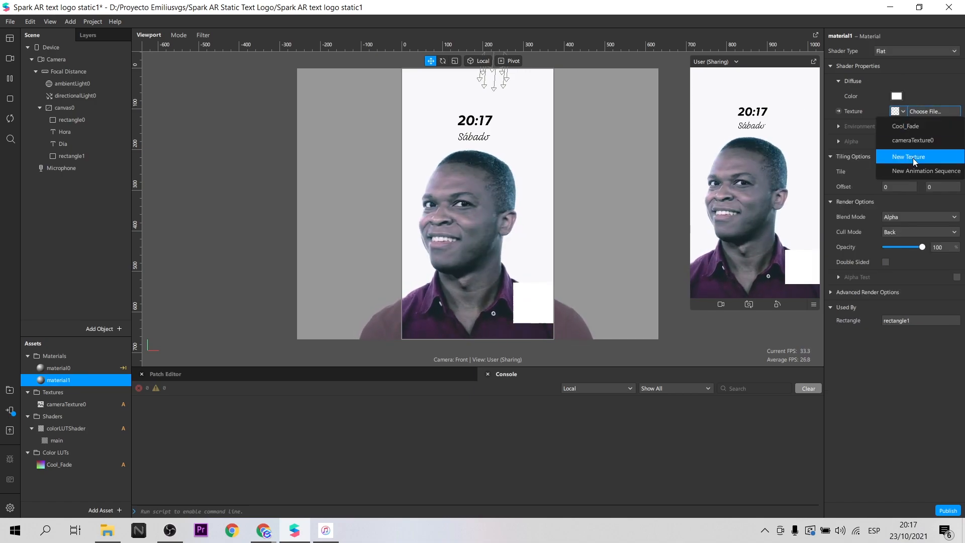
{"action": "left_click", "coordinate": [908, 157]}
{"action": "double_click", "coordinate": [143, 133]}
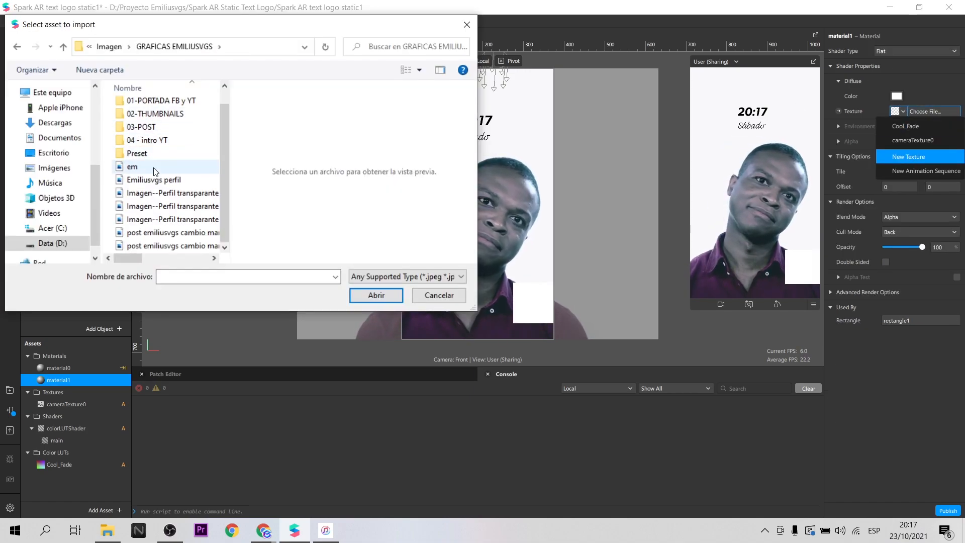
{"action": "left_click", "coordinate": [163, 206]}
{"action": "left_click", "coordinate": [168, 221]}
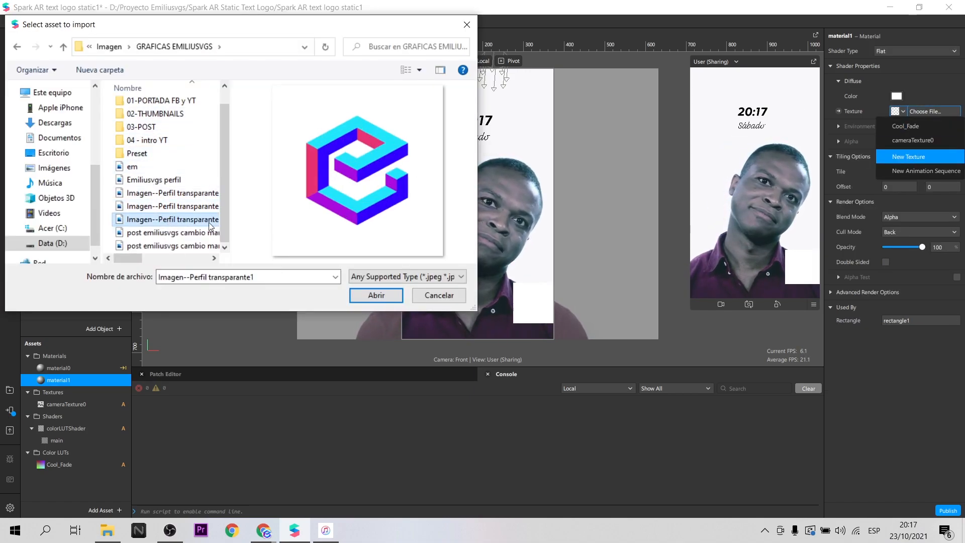
{"action": "left_click", "coordinate": [372, 298]}
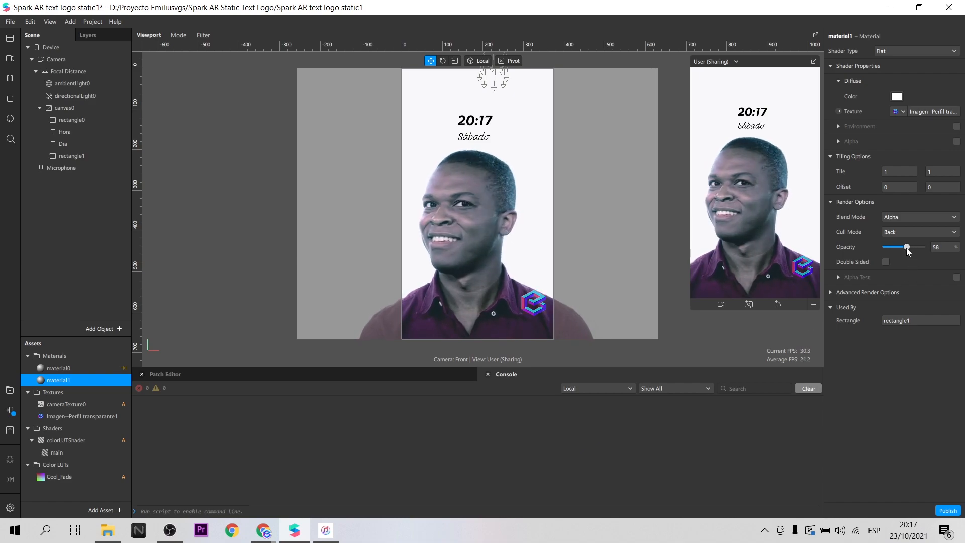
Set the logo material's opacity to 48% and save the project.
{"action": "left_click_drag", "start_coordinate": [903, 249], "coordinate": [904, 247]}
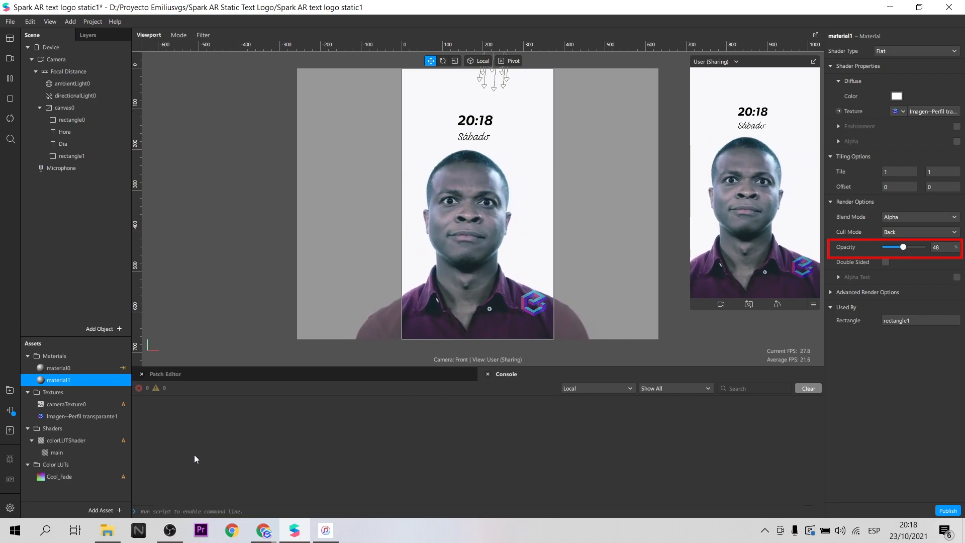
{"action": "key", "text": "ctrl+s"}
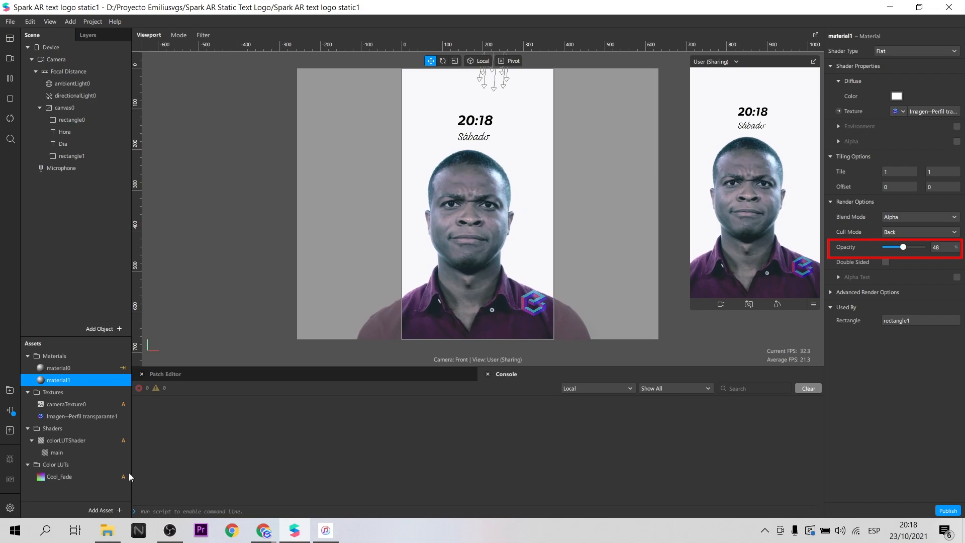
{"action": "left_click", "coordinate": [10, 410]}
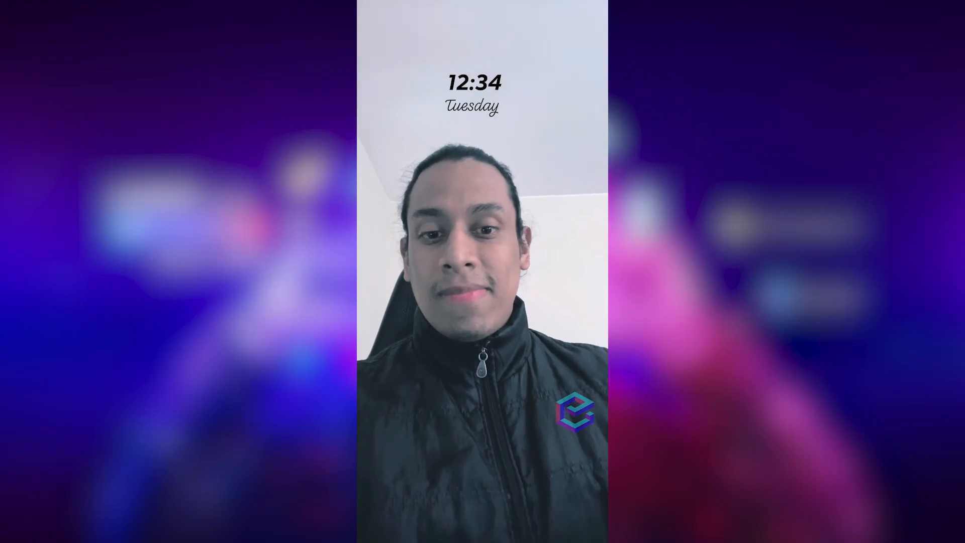